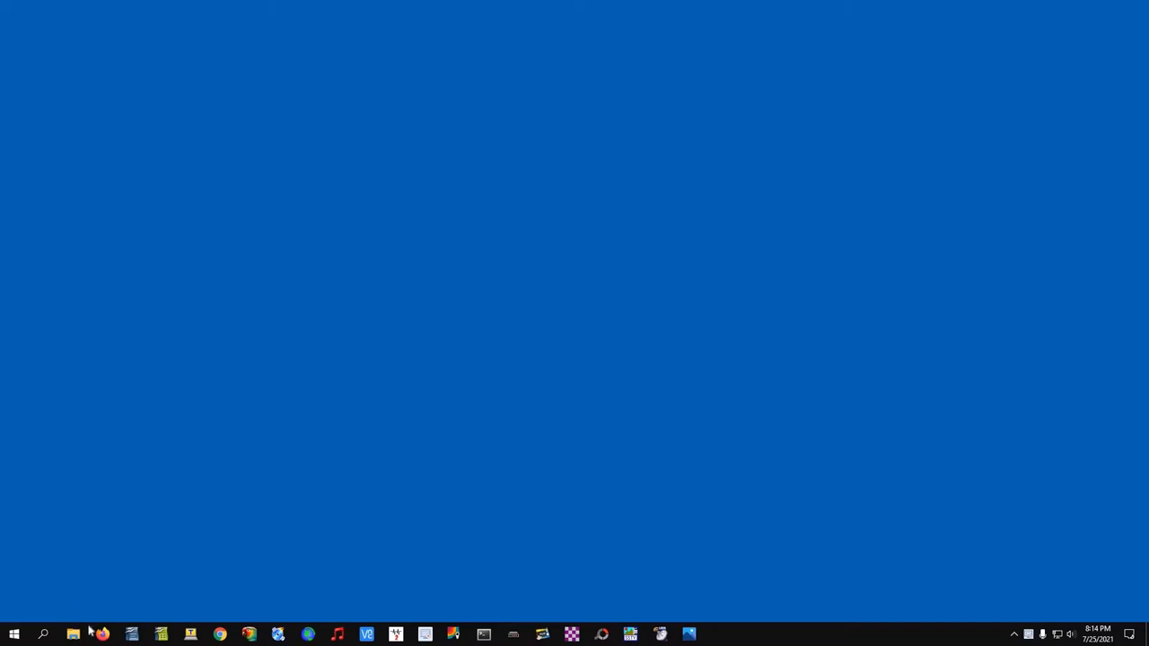
Search Google for "vara hf" in Firefox and open the EA5HVK Weak signals Software site.
click(103, 633)
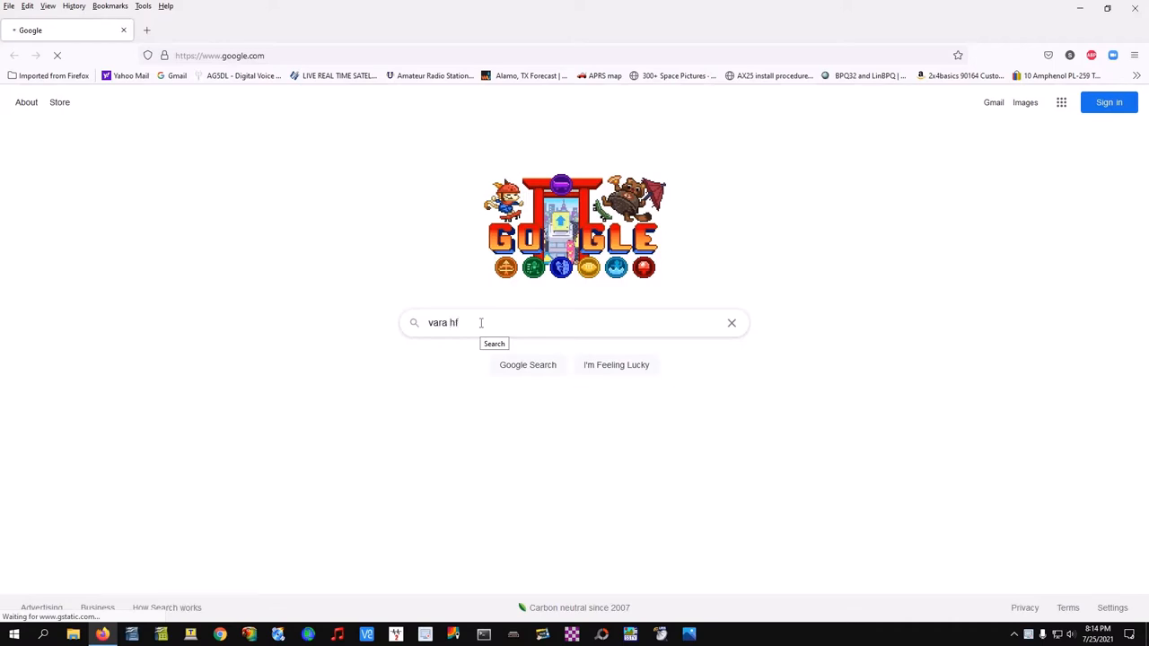
key(Return)
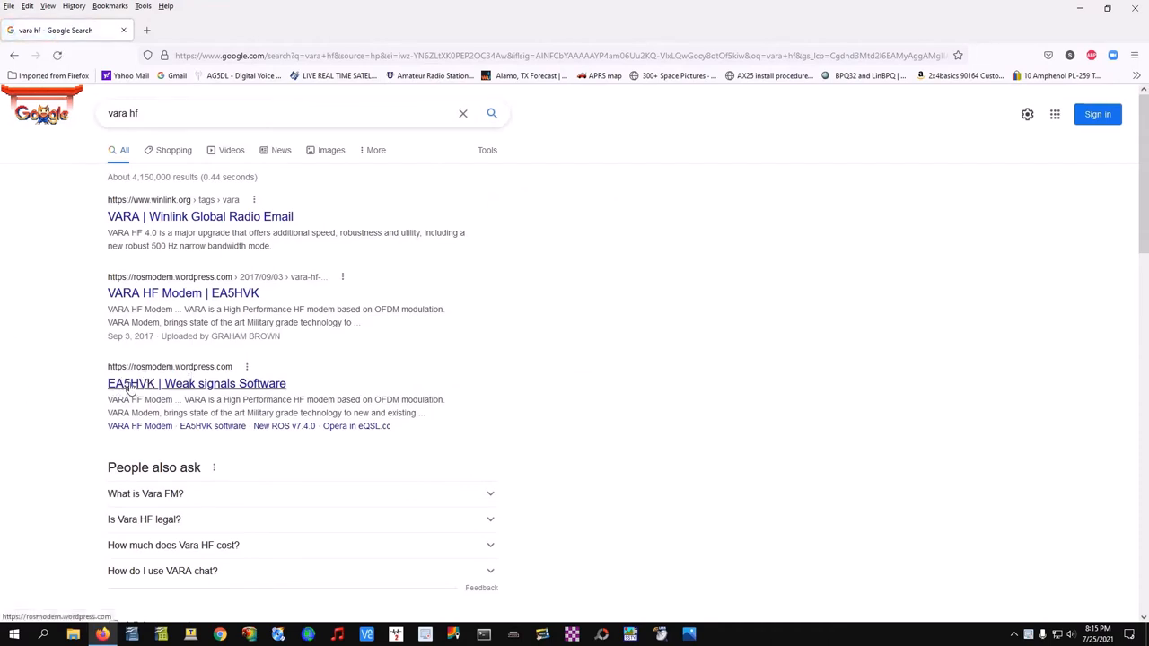
click(130, 386)
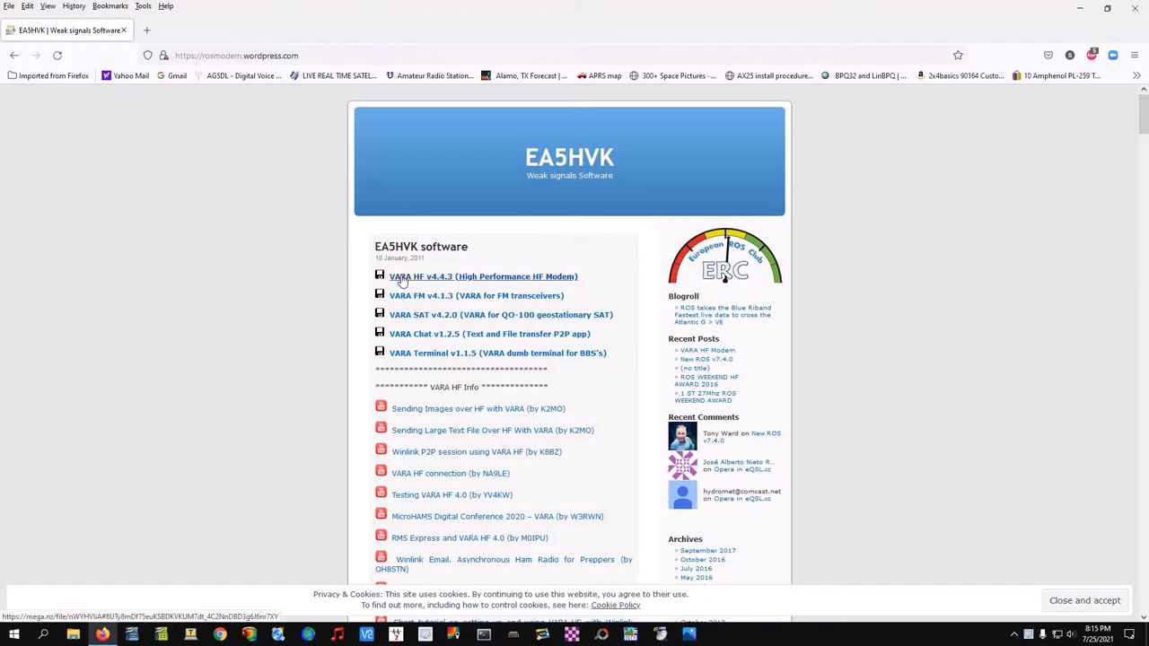
Download VARA HF v4.4.3 Setup.zip from MEGA into the Downloads folder, accepting the site's cookies, and close the browser.
click(403, 280)
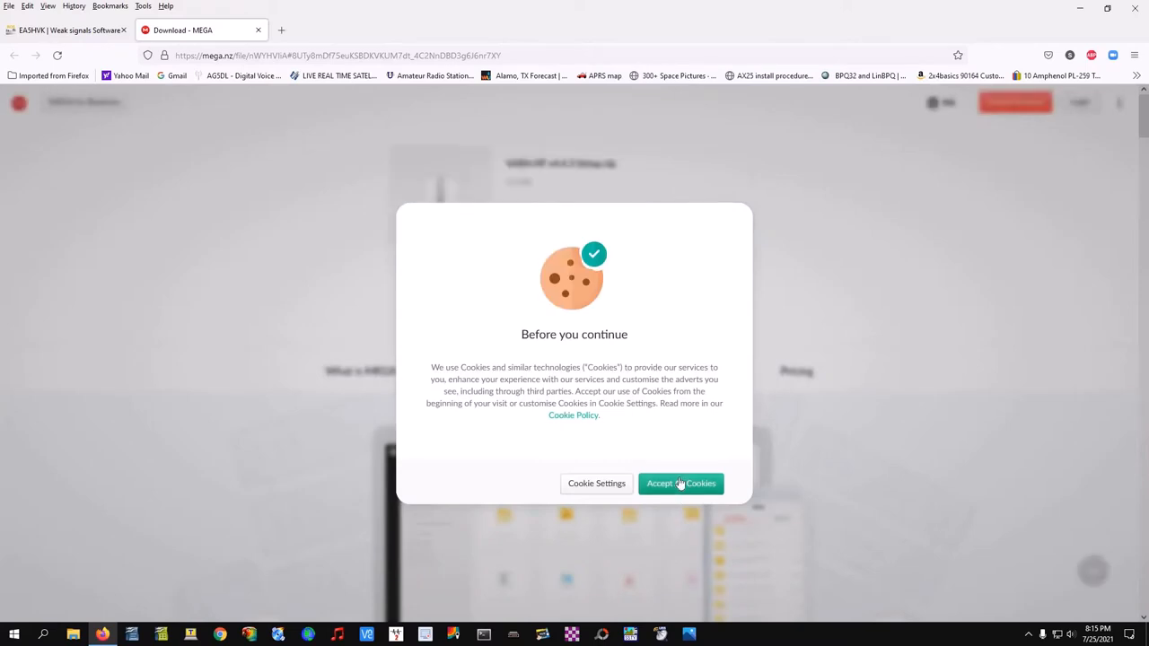
click(679, 483)
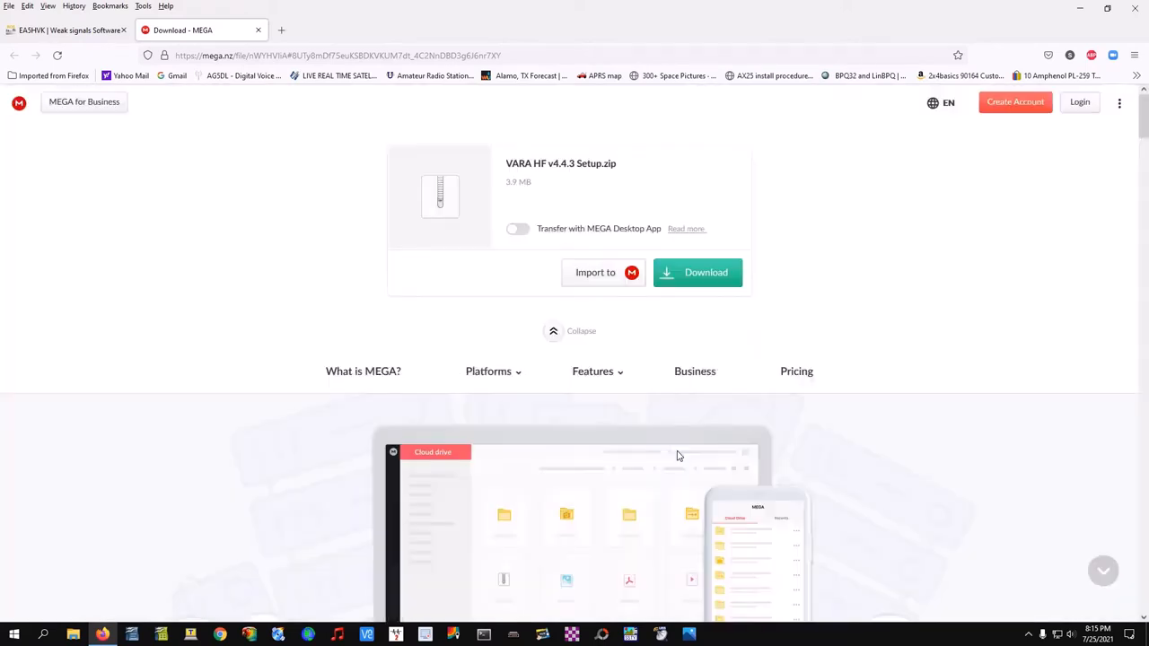
click(690, 281)
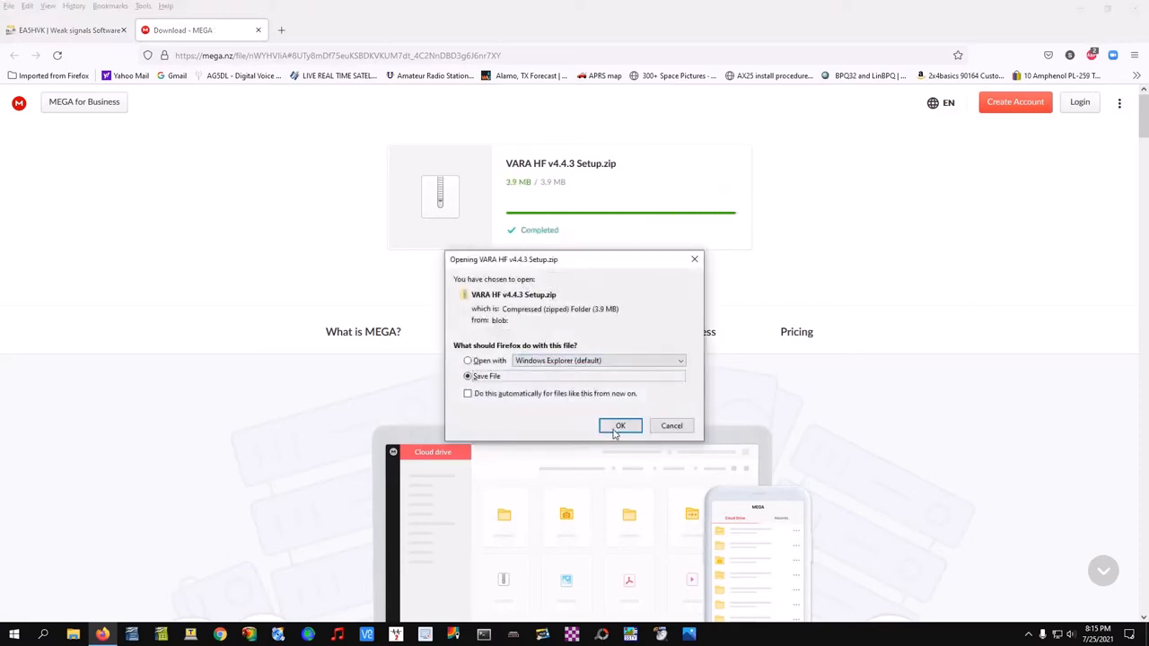
click(617, 428)
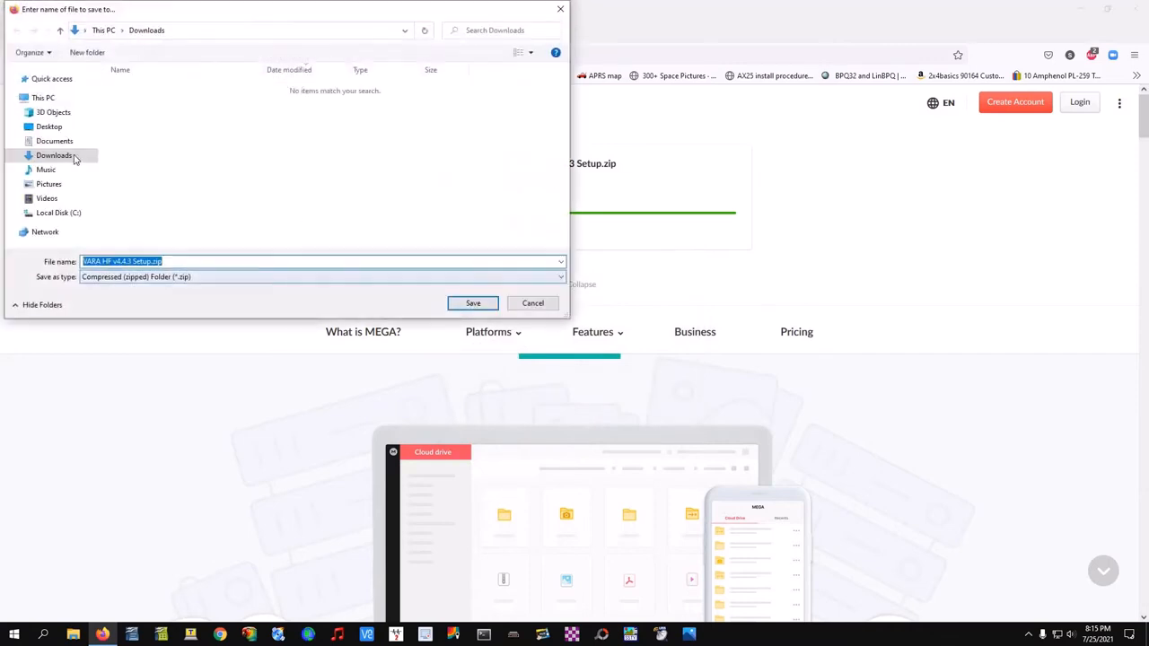
click(470, 303)
click(1052, 54)
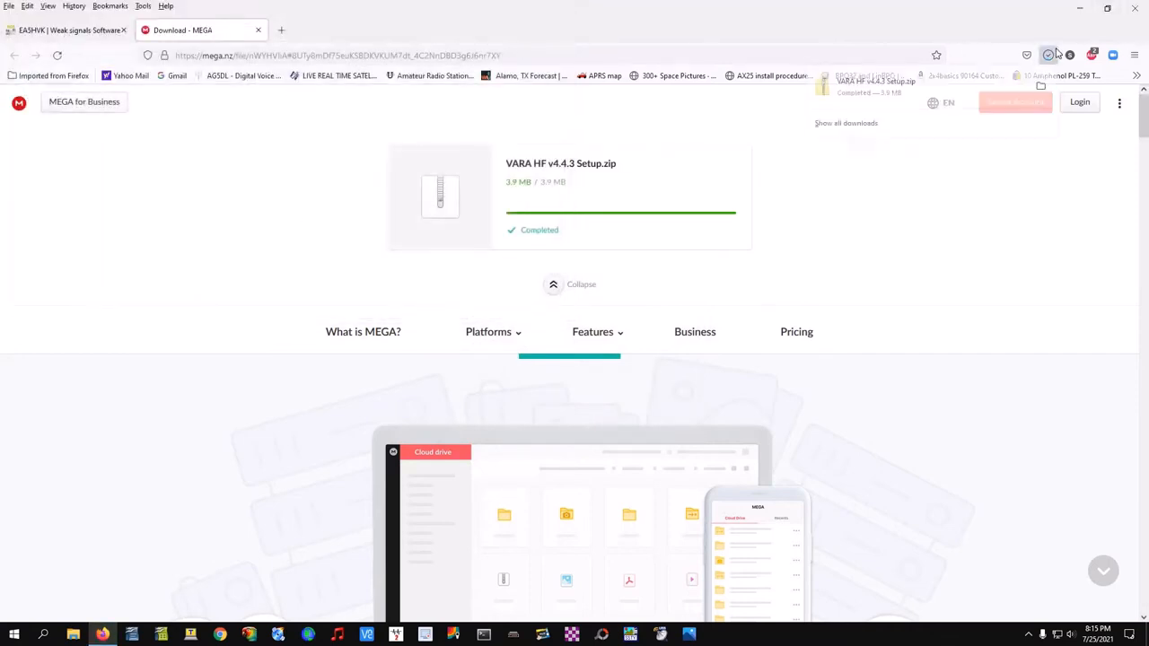
click(1135, 8)
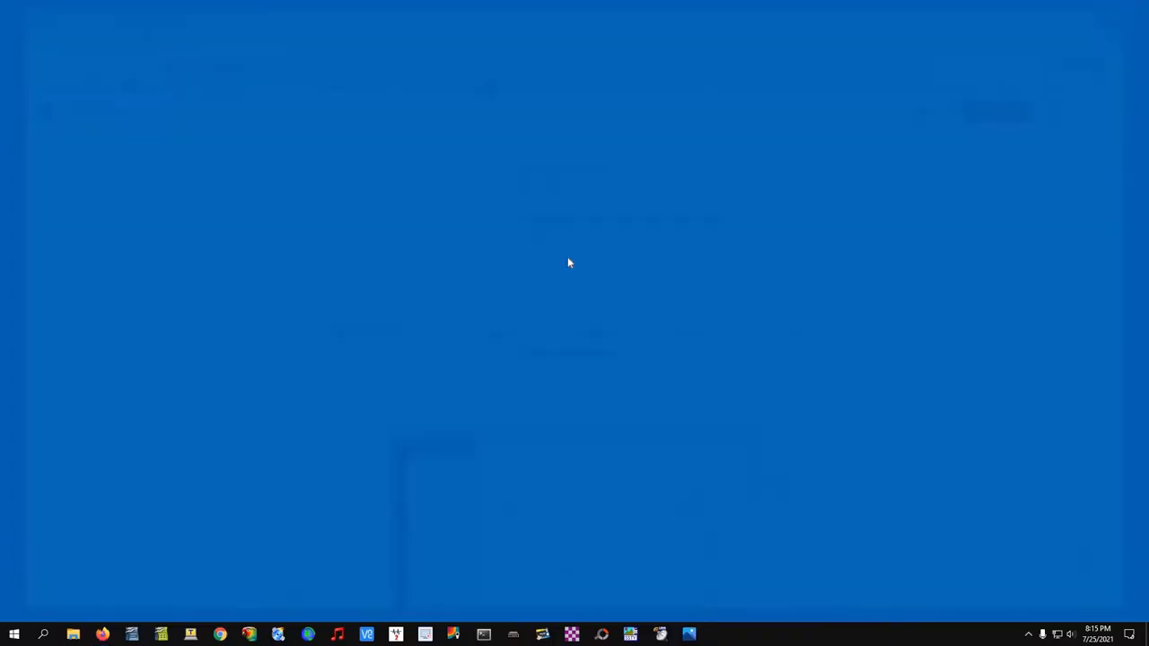
In File Explorer, extract VARA HF v4.4.3 Setup.zip directly into the Downloads folder with 7-Zip.
click(73, 634)
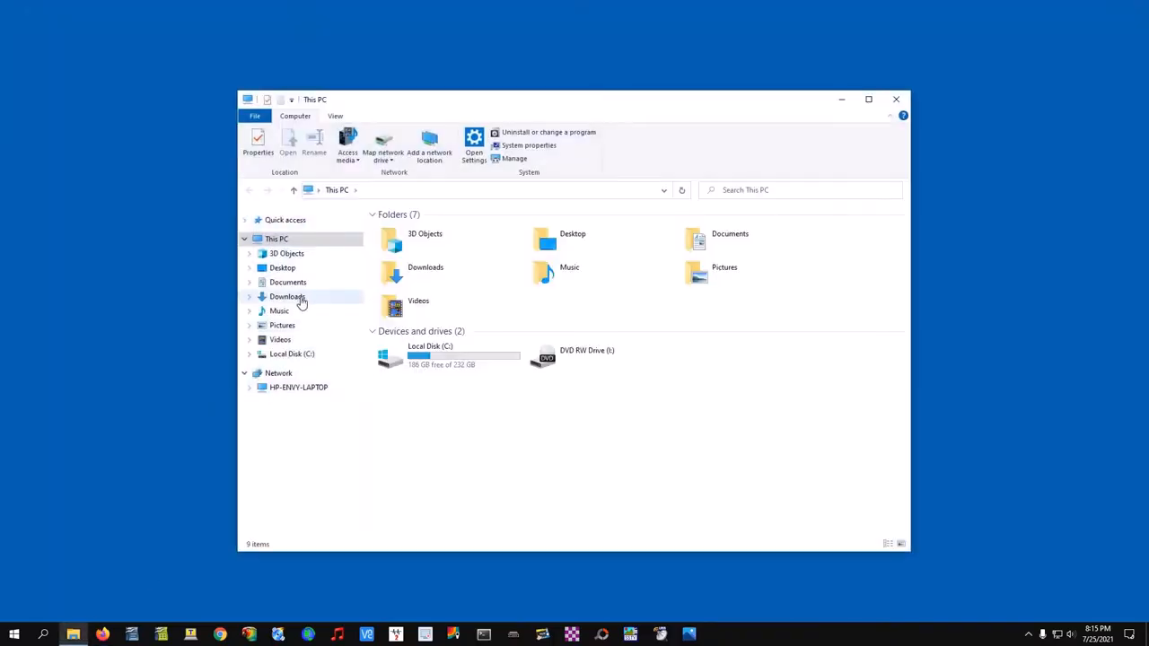
click(300, 300)
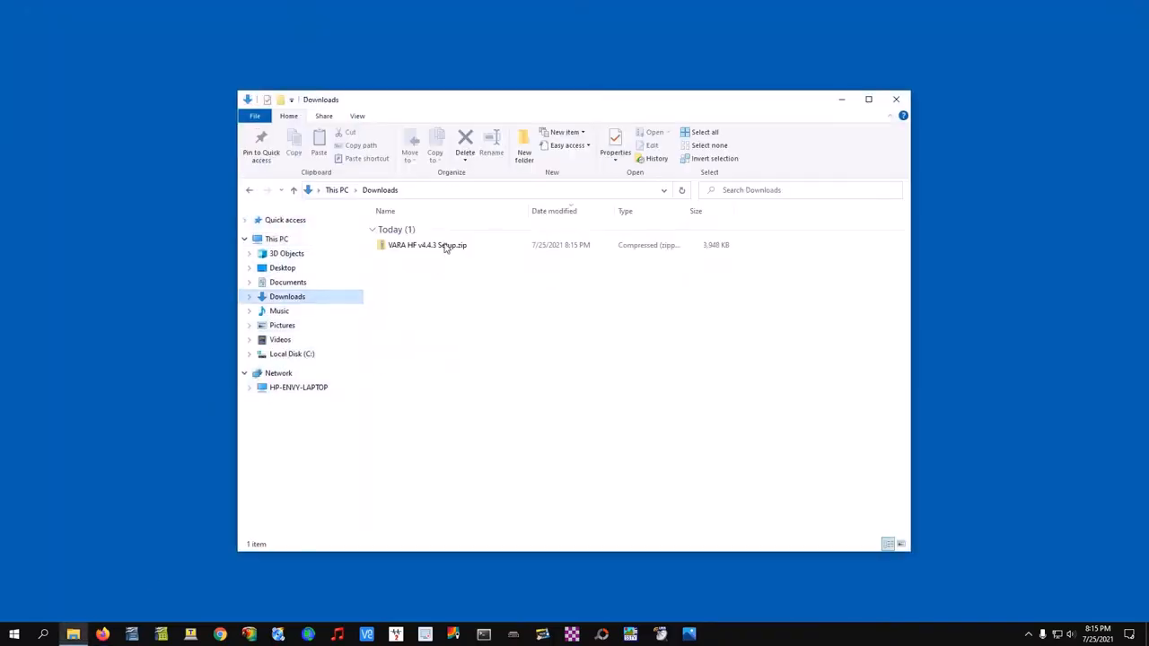
click(431, 246)
right_click(430, 243)
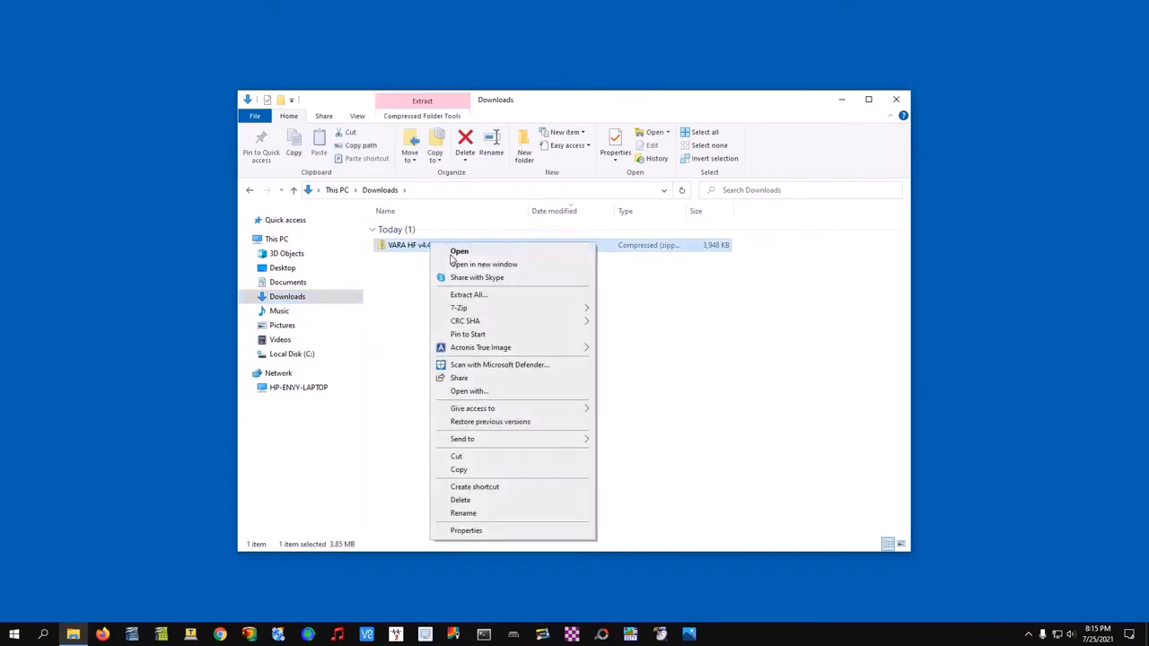
mouse_move(557, 311)
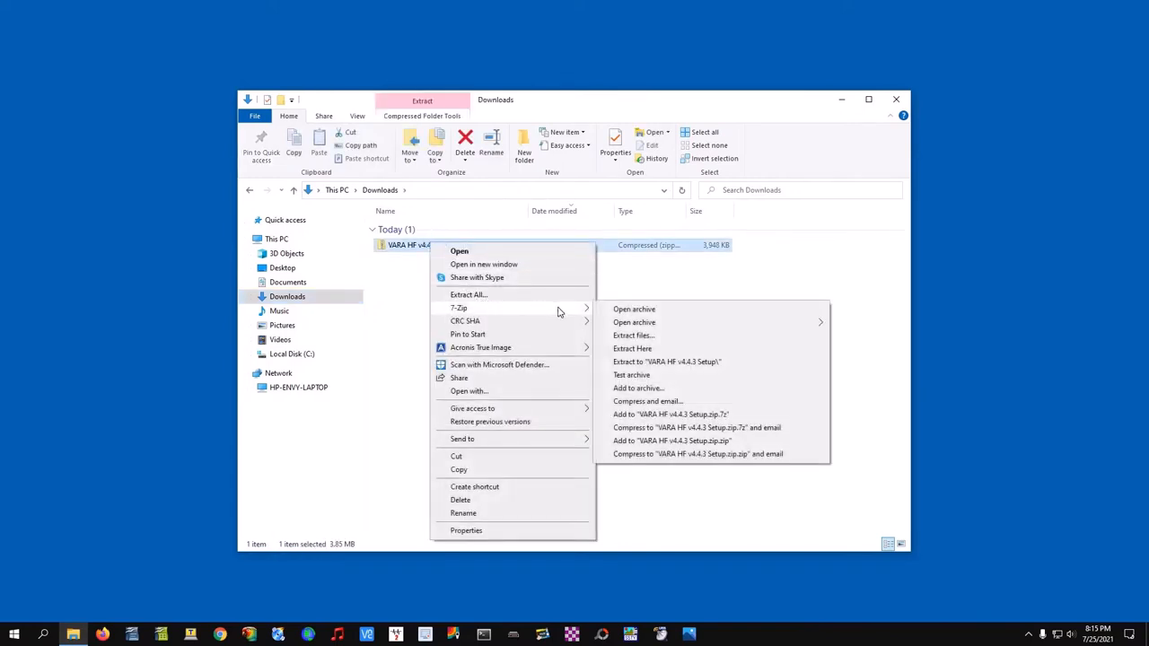
click(628, 348)
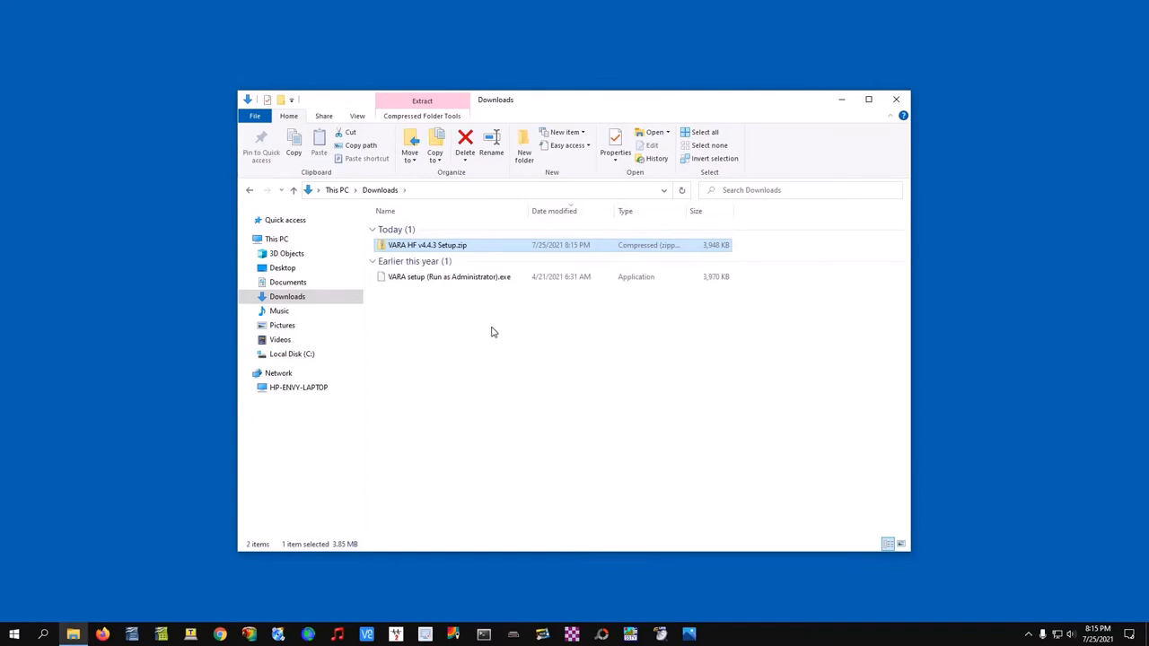
Run VARA setup (Run as Administrator).exe with administrator rights and close the Downloads window.
click(425, 279)
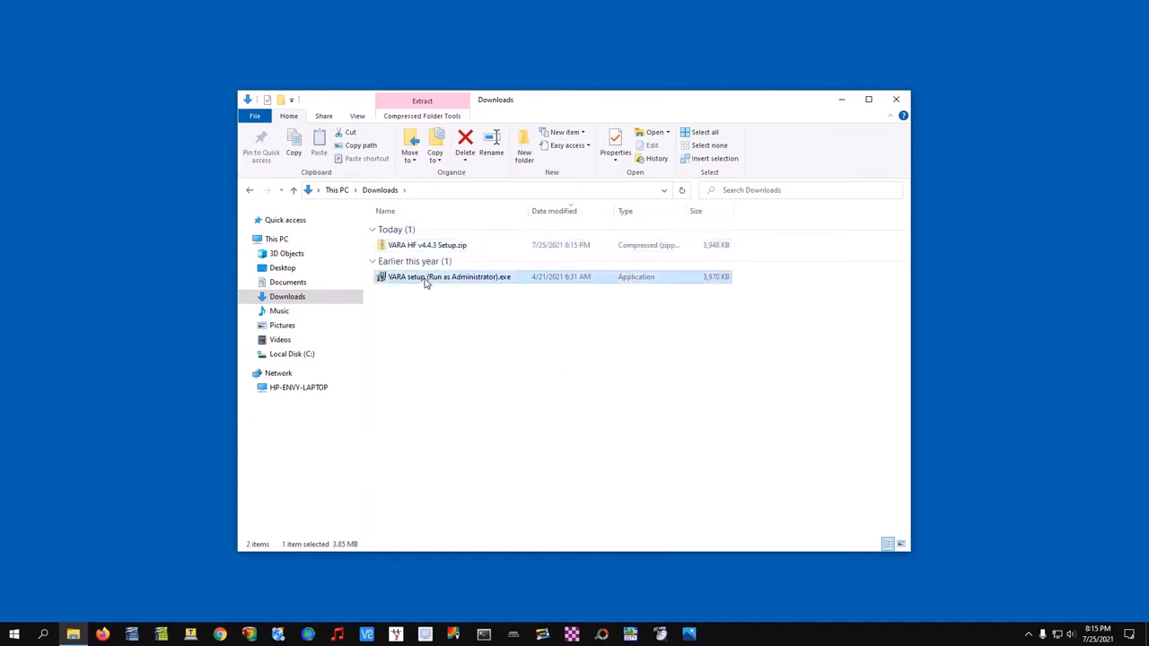
right_click(425, 278)
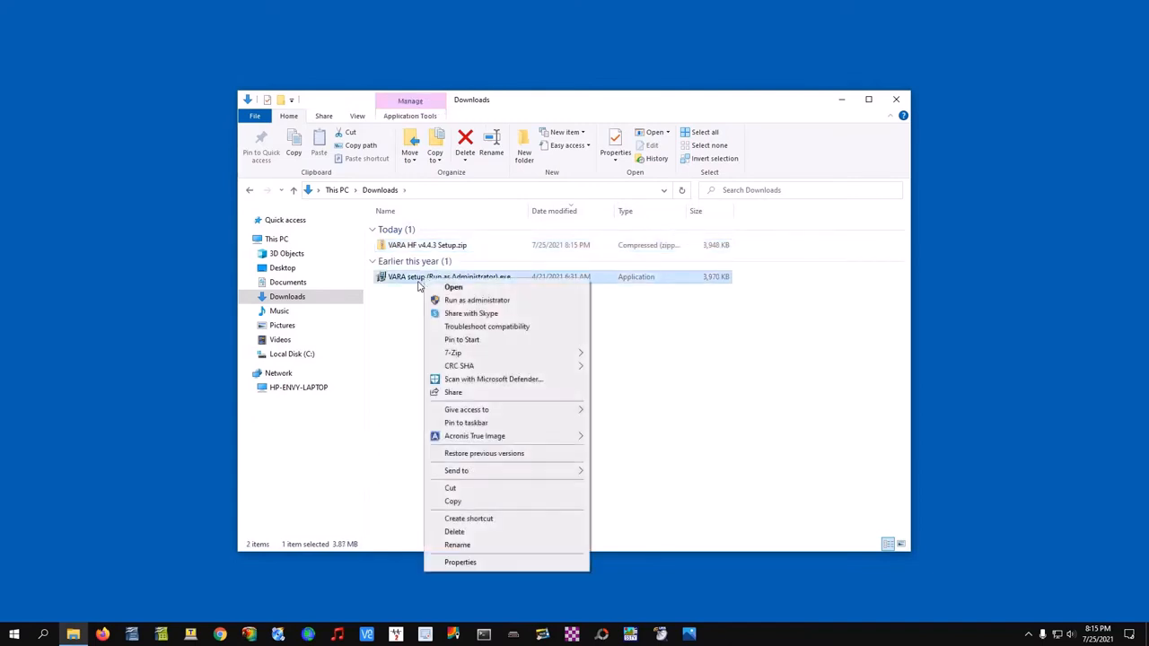
click(389, 349)
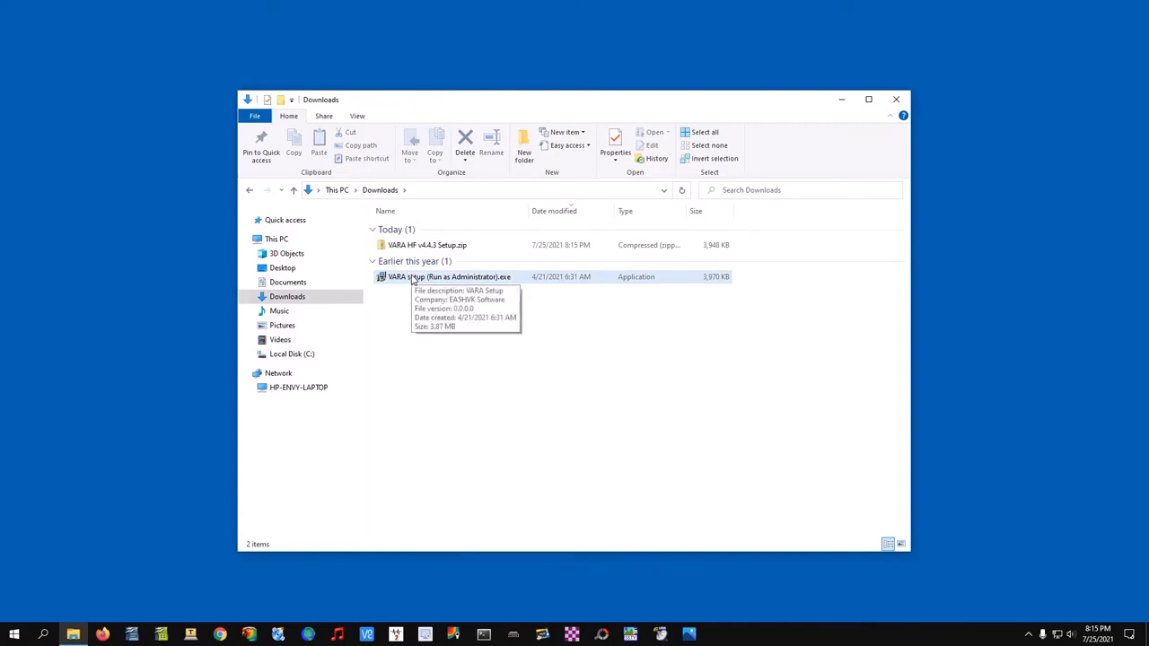
right_click(412, 278)
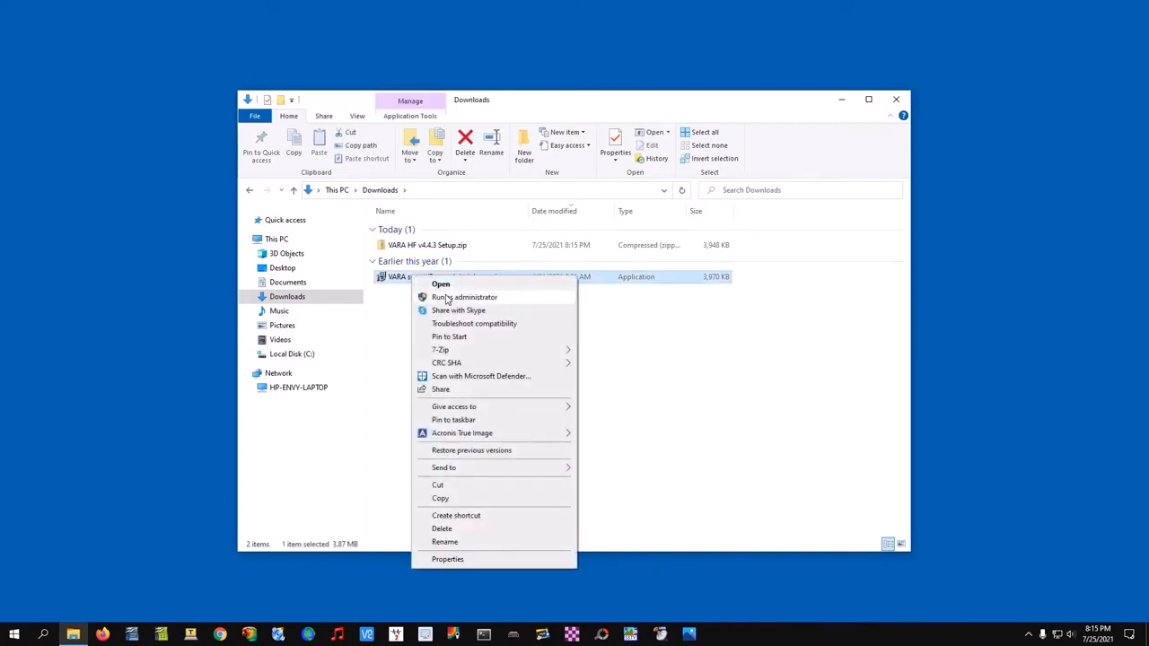
click(446, 298)
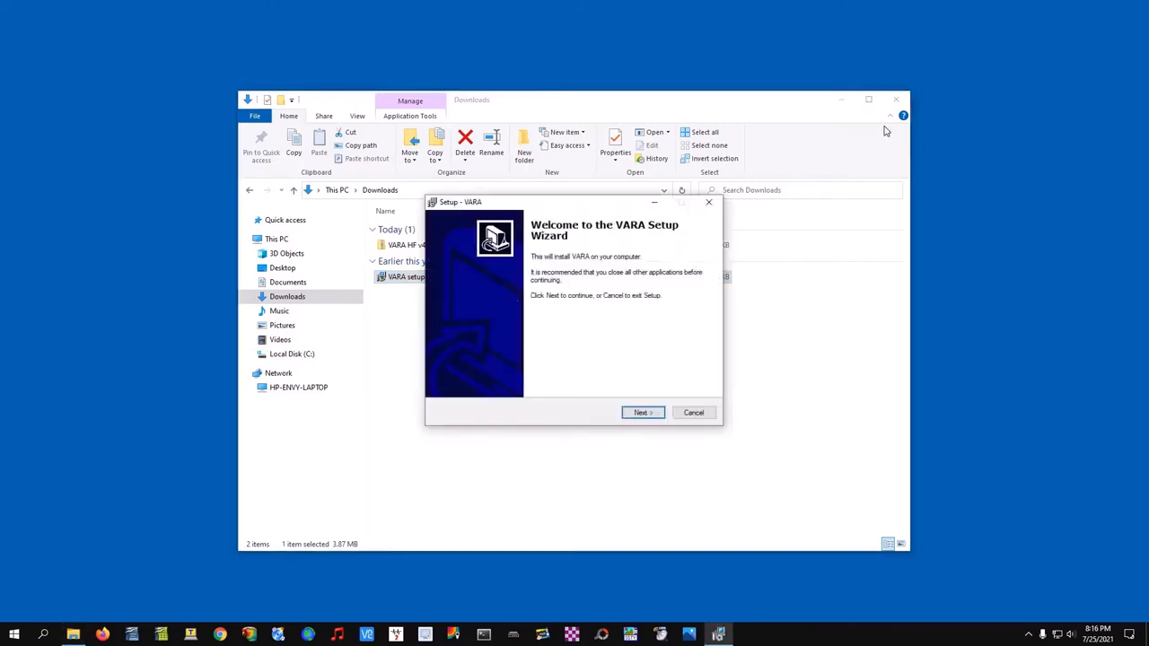
click(896, 100)
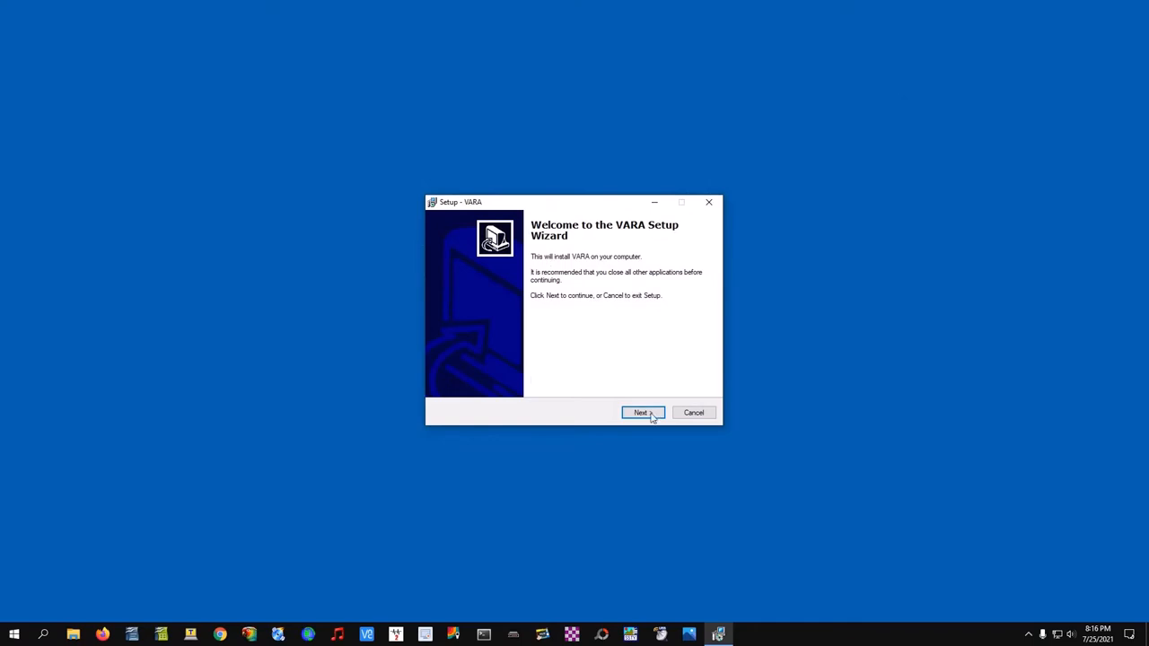
Begin the VARA setup wizard and accept the license agreement.
click(641, 412)
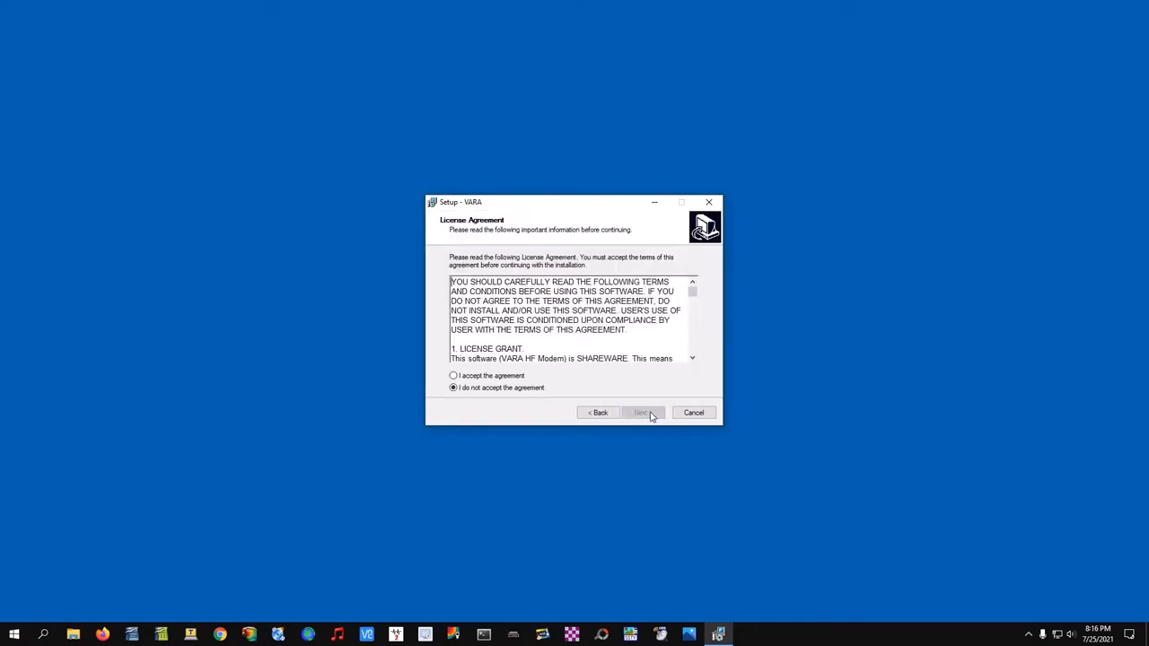
click(486, 377)
click(640, 412)
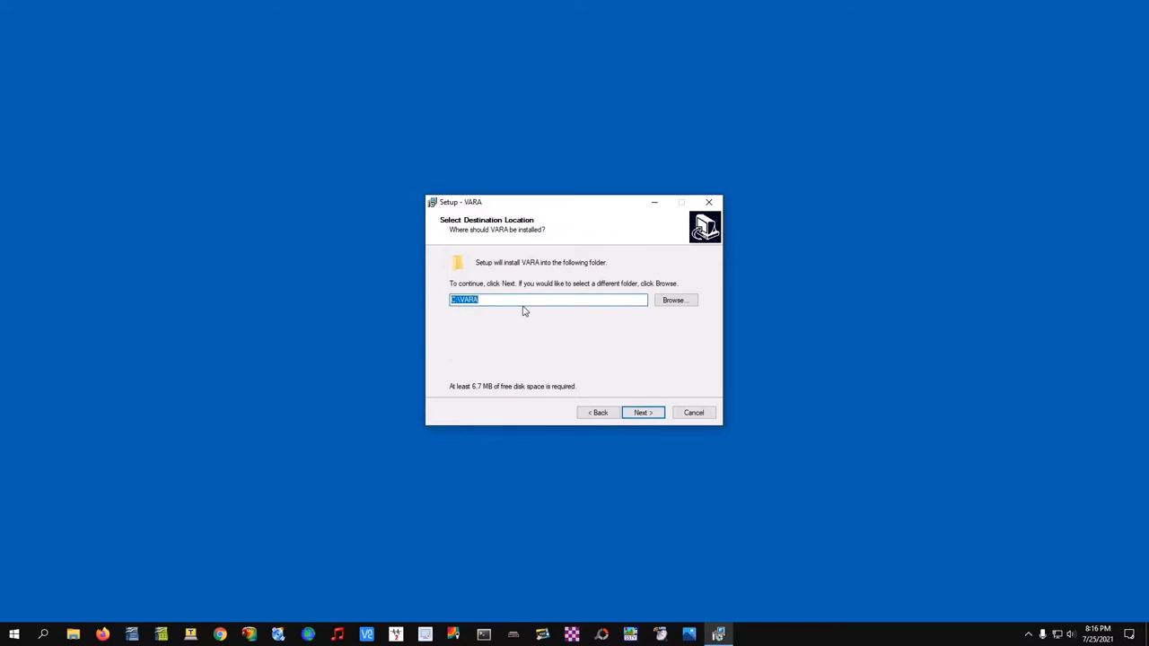
Install VARA to C:\VARA without a desktop icon and launch the program on finishing setup.
click(642, 414)
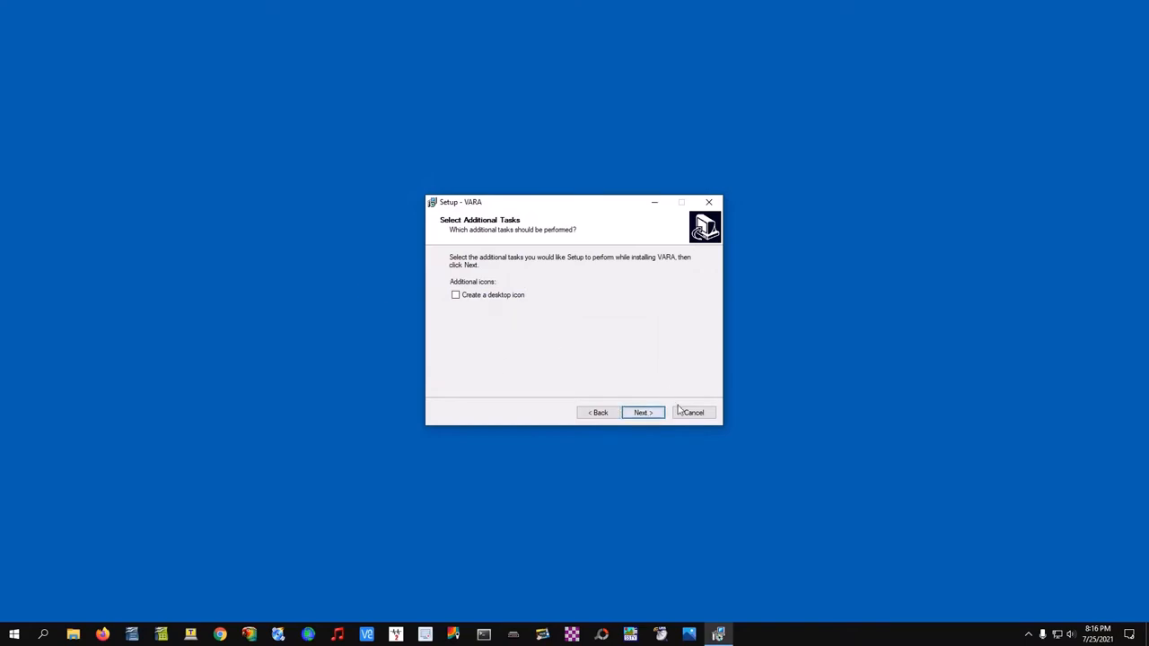
click(651, 415)
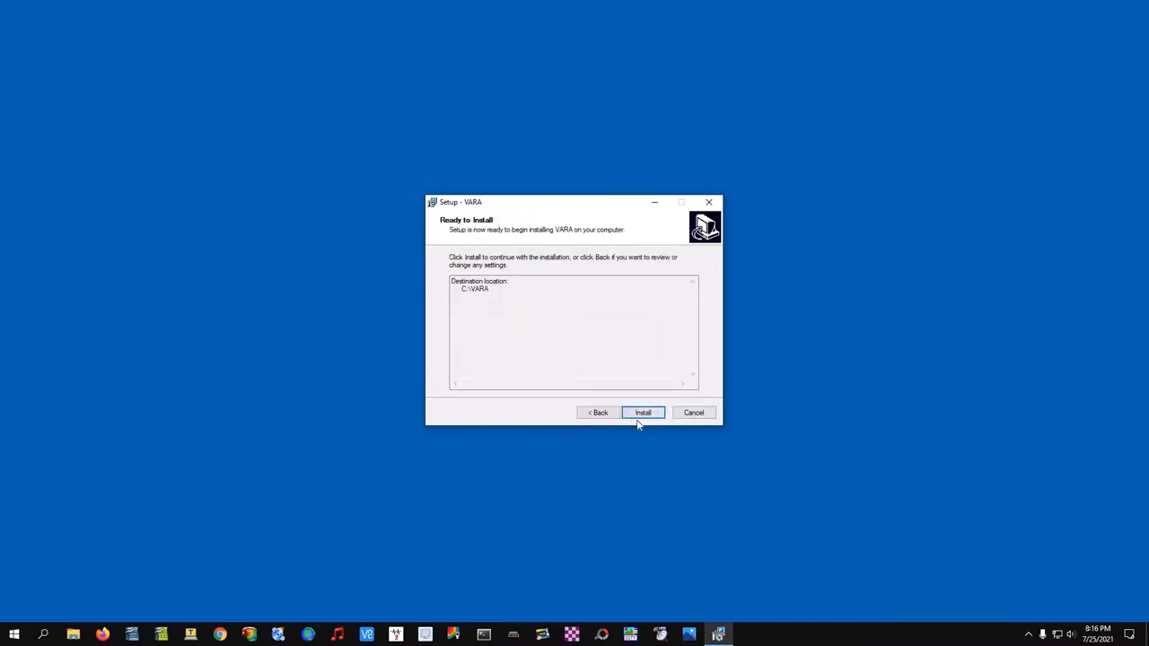
click(643, 413)
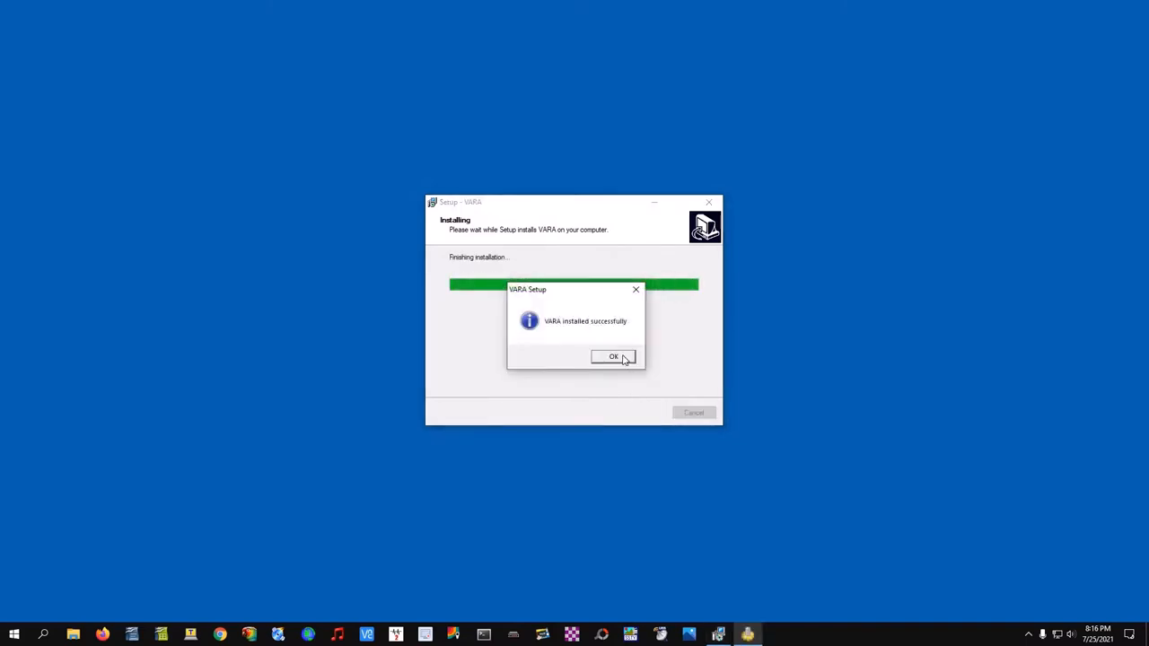
click(623, 358)
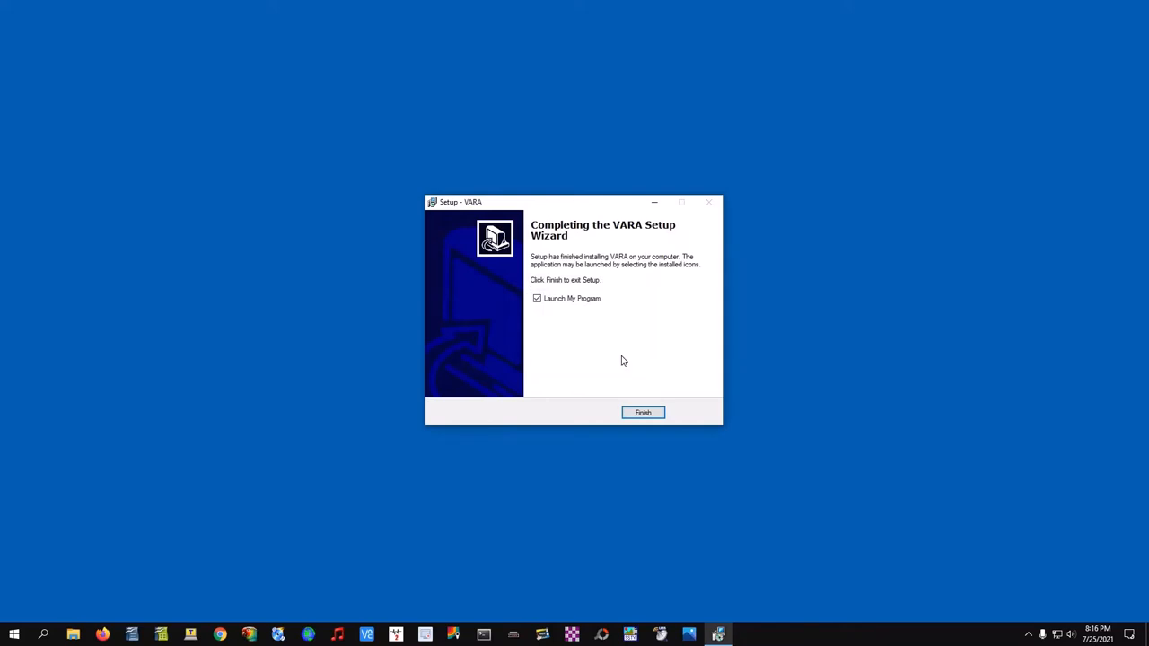
click(639, 413)
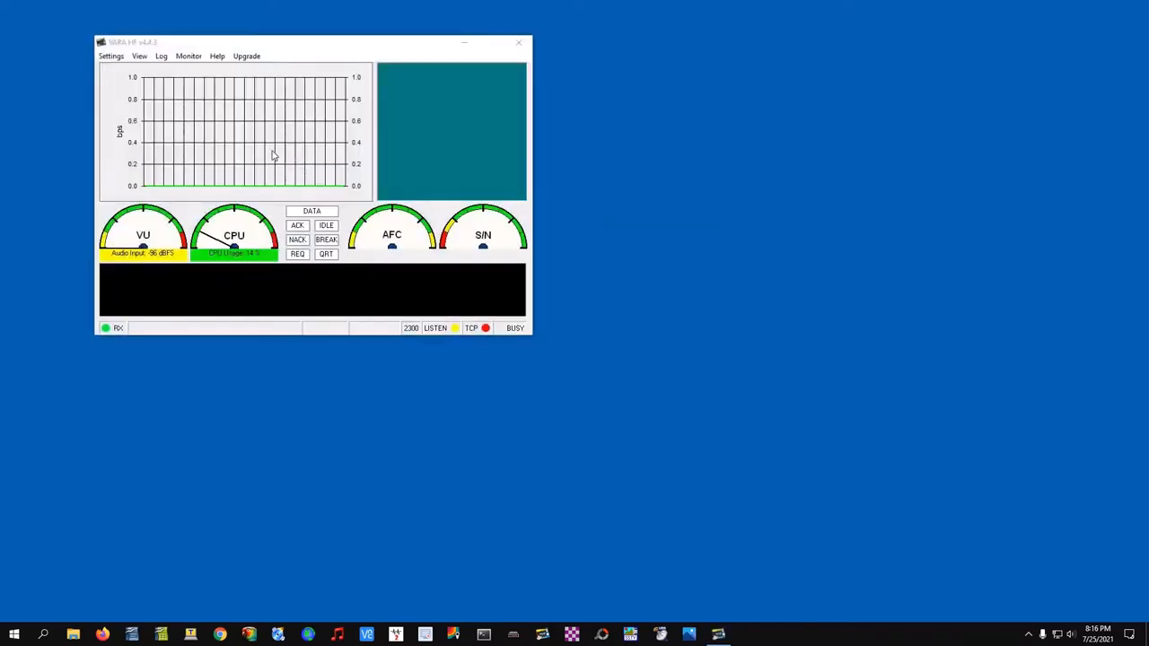
Enter the station's callsign in the first VARA license entry of VARA Setup, leaving its registration key blank.
click(111, 55)
click(118, 70)
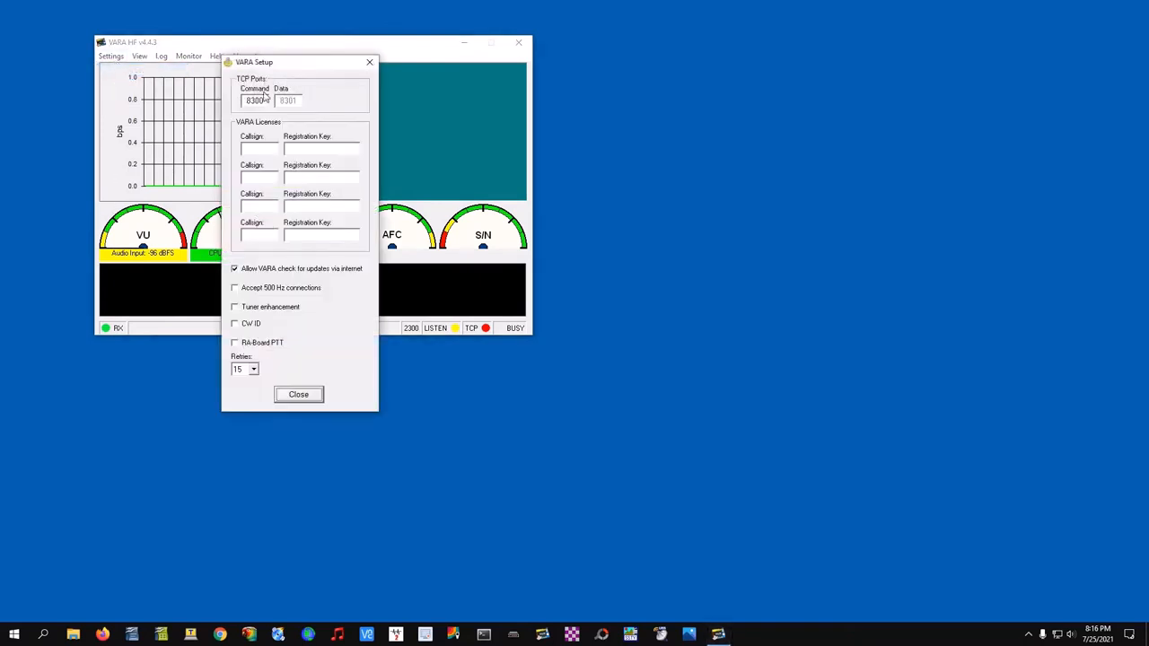
click(253, 144)
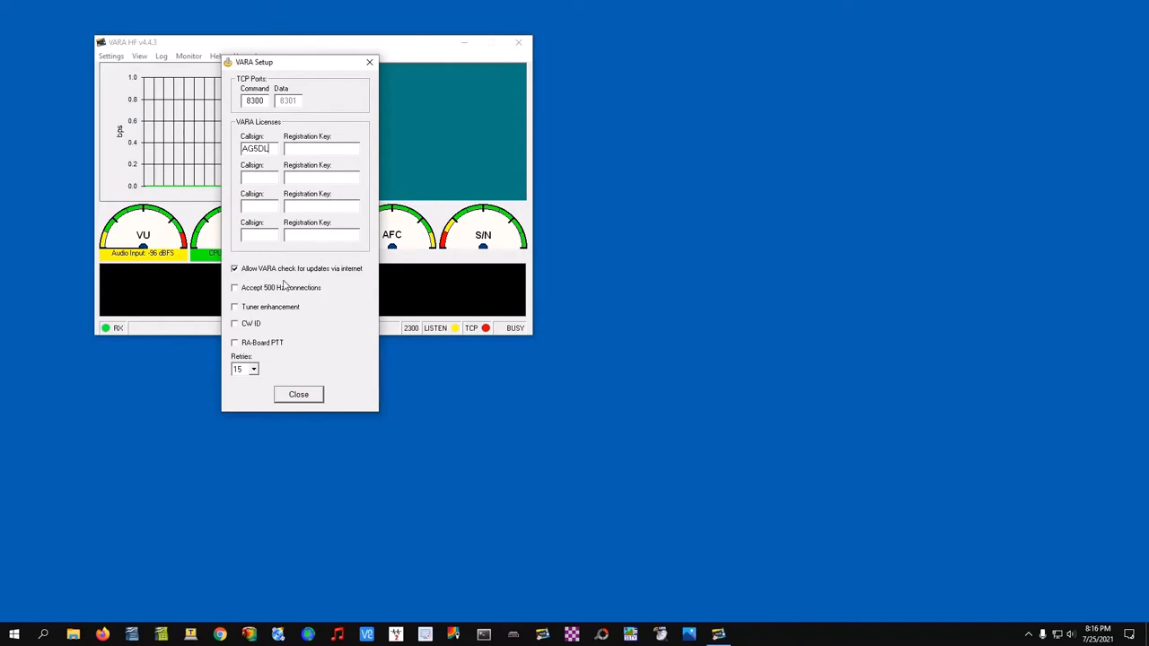
click(298, 395)
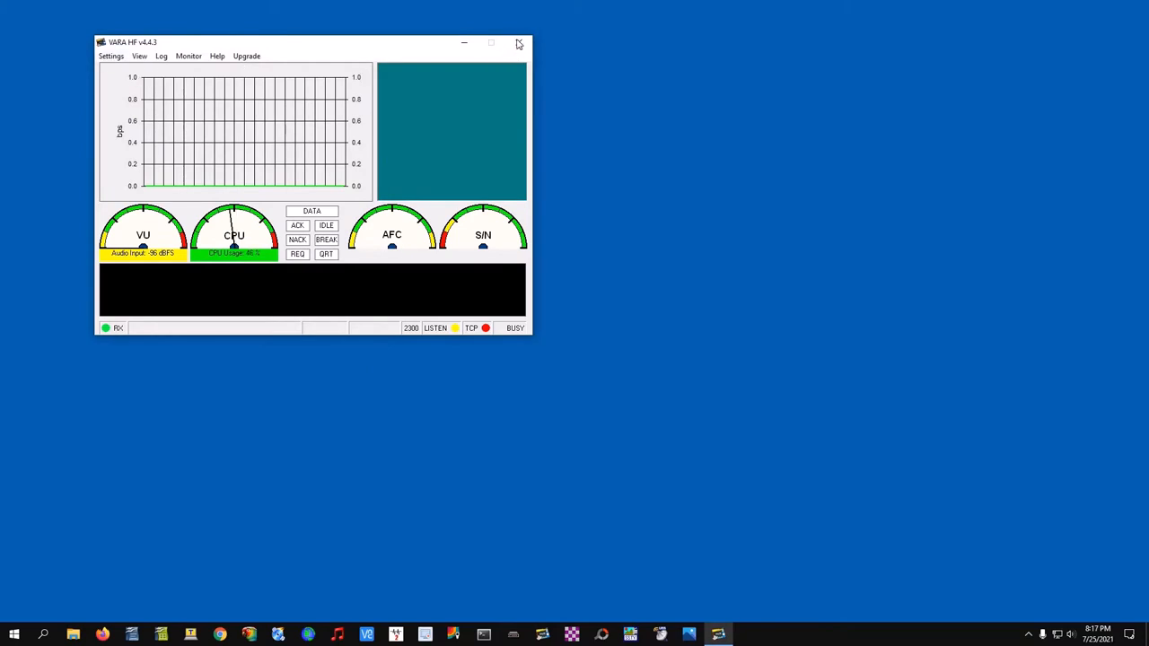
Set both the sound card input and output devices to ICOM IC-7300 (USB Audio CODEC).
click(115, 56)
click(116, 82)
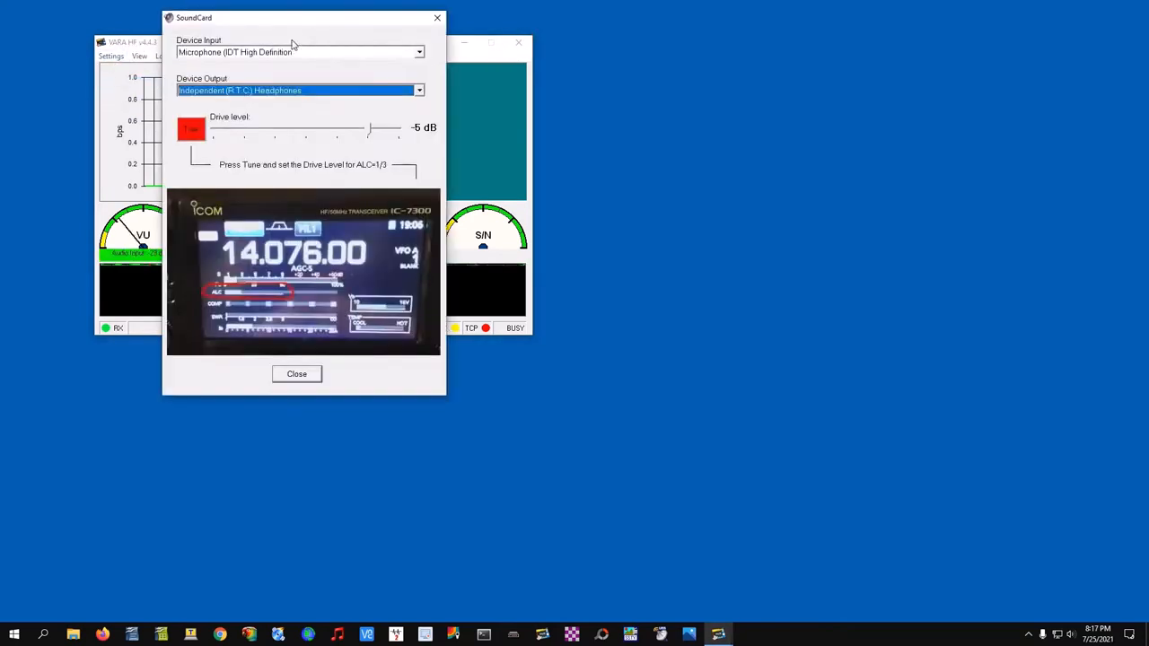
click(284, 54)
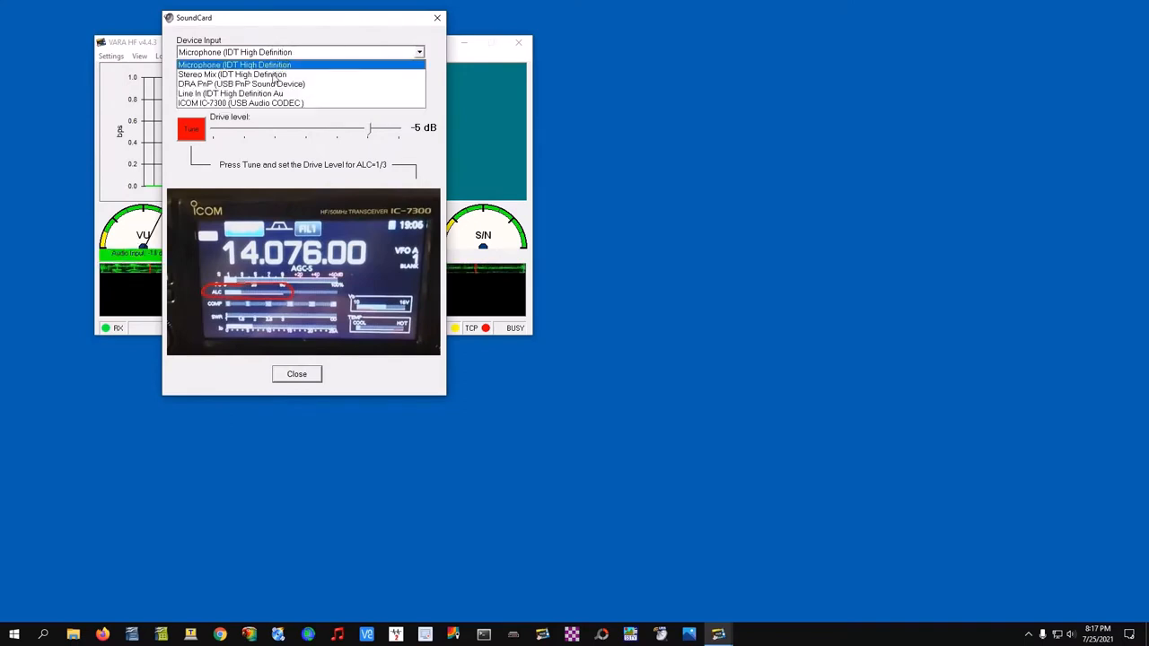
click(265, 104)
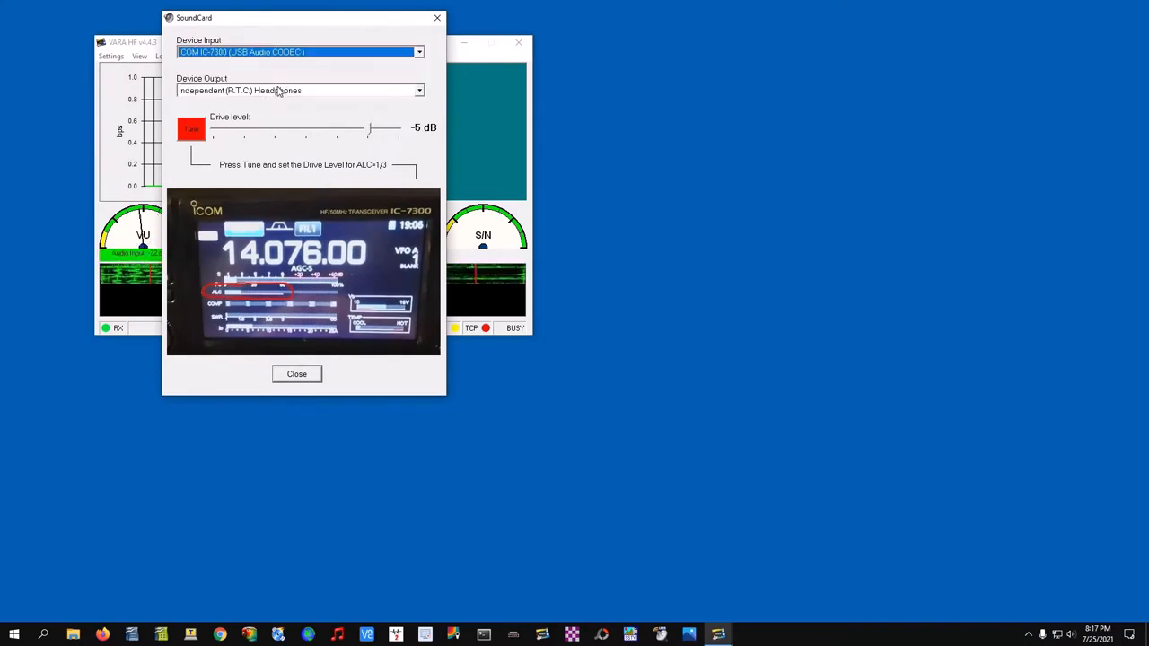
click(281, 91)
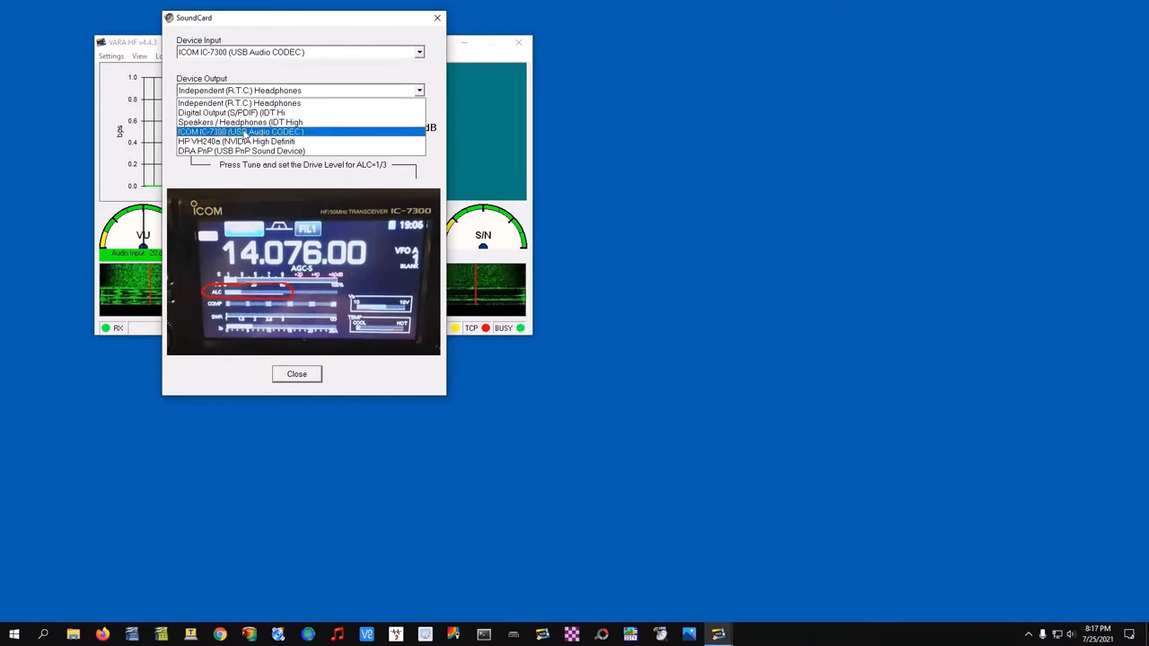
click(244, 135)
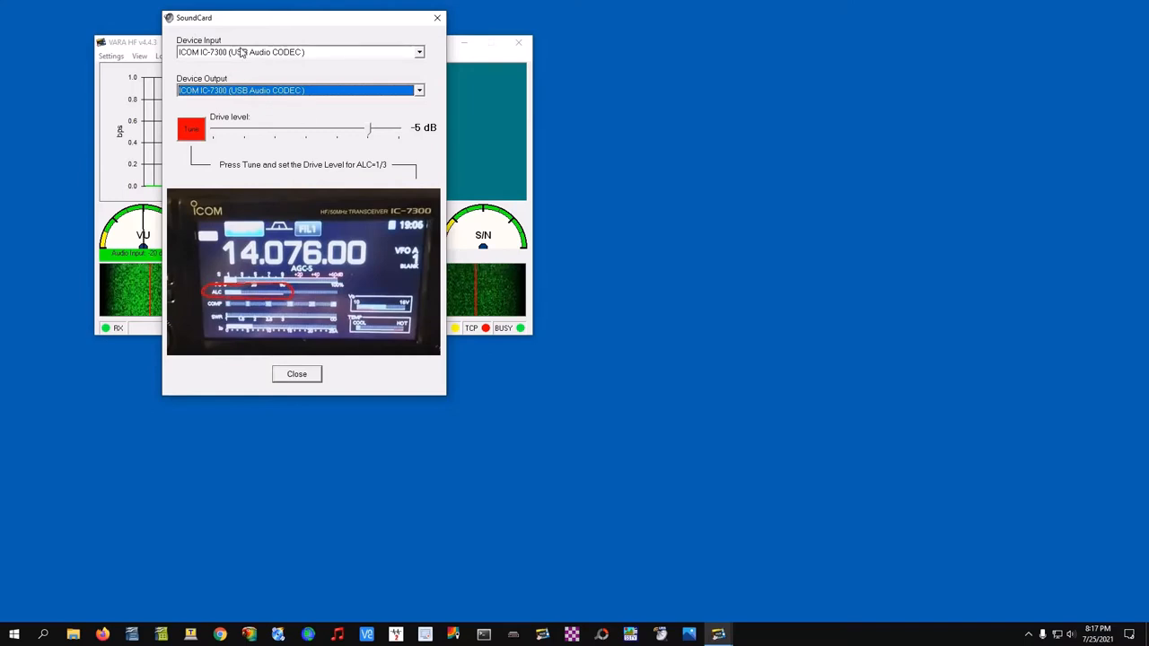
Close the sound card settings, check the Waterfall options, and exit VARA HF.
click(302, 376)
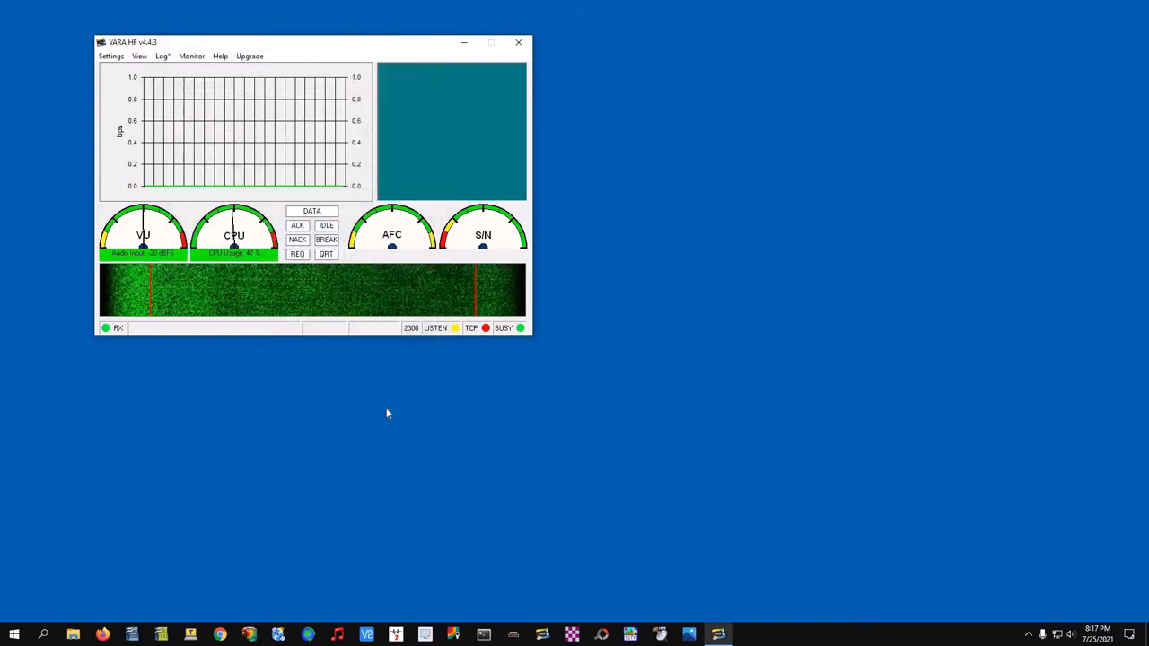
click(106, 57)
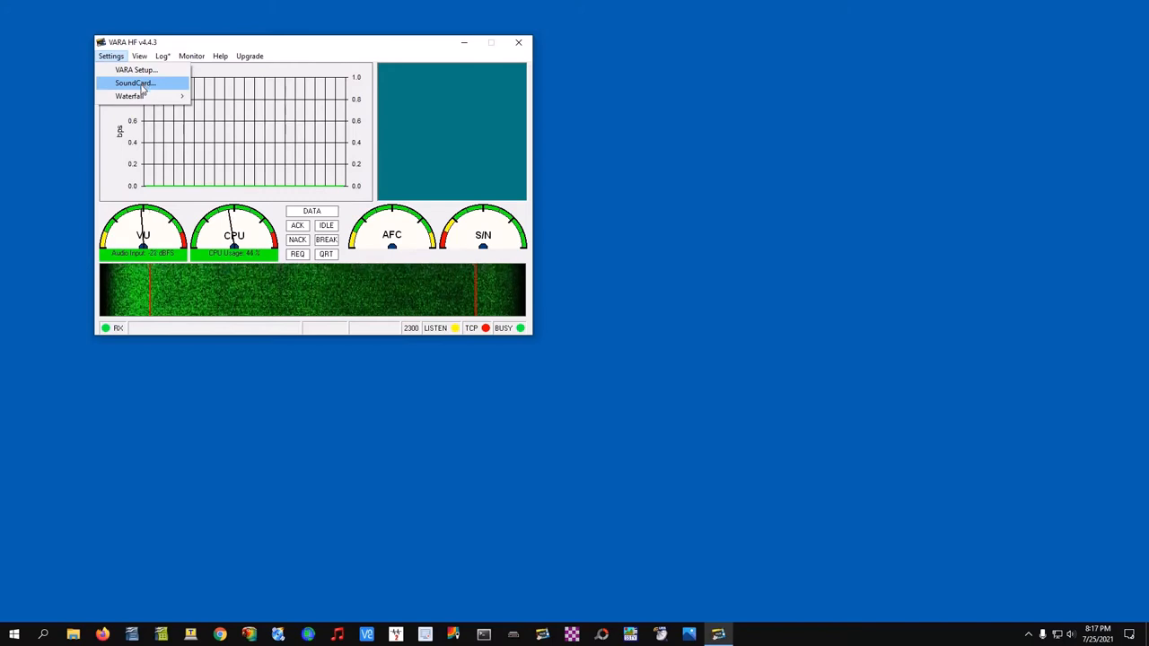
mouse_move(141, 97)
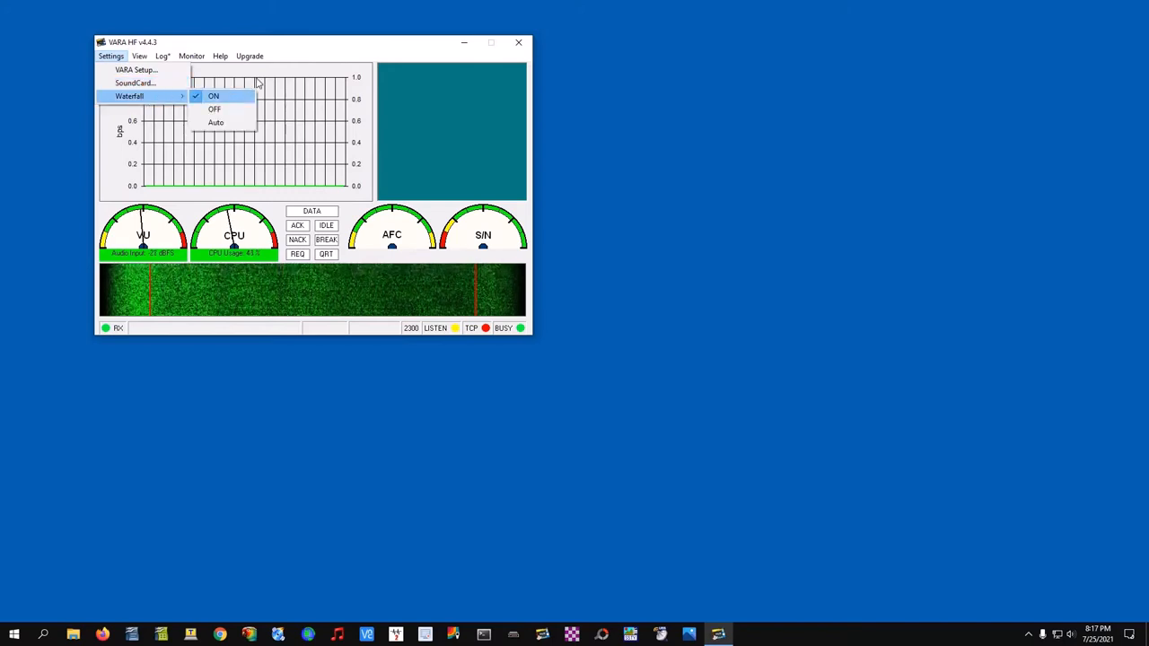
click(332, 50)
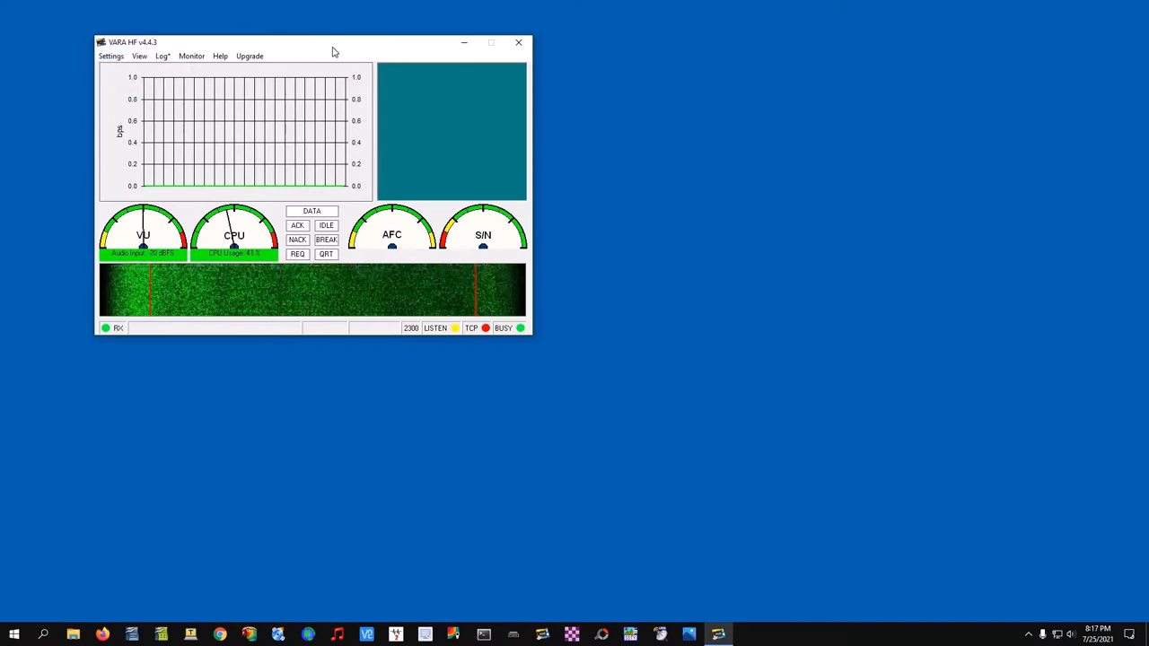
click(522, 44)
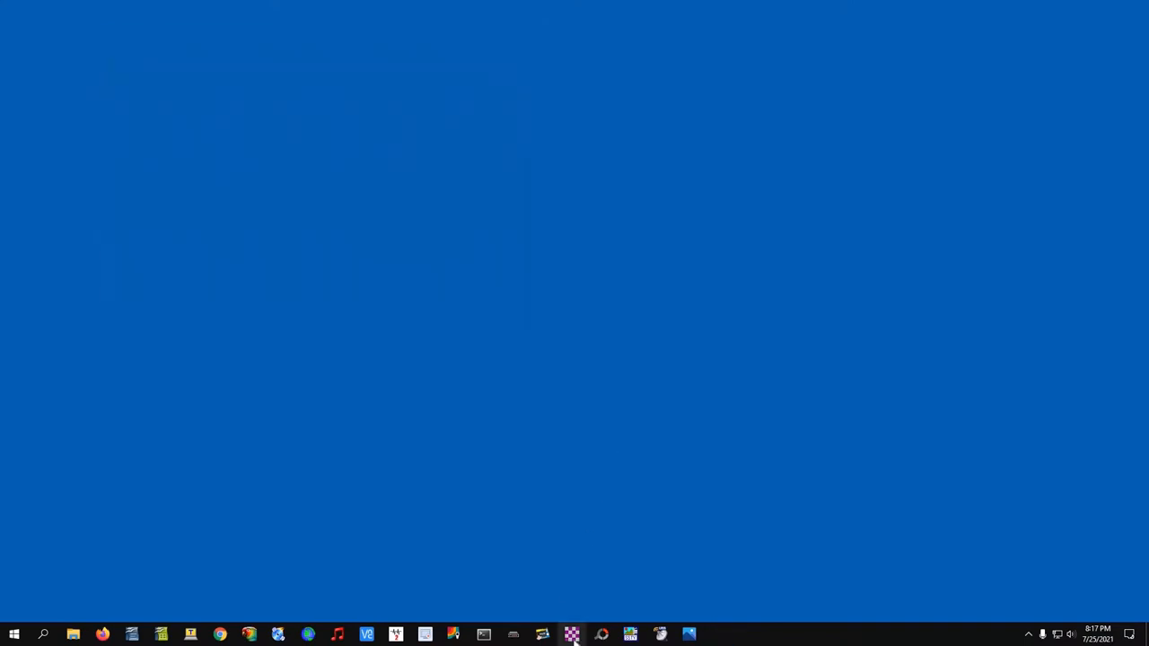
Switch to Winlink Express and open a Vara HF Winlink session.
click(588, 630)
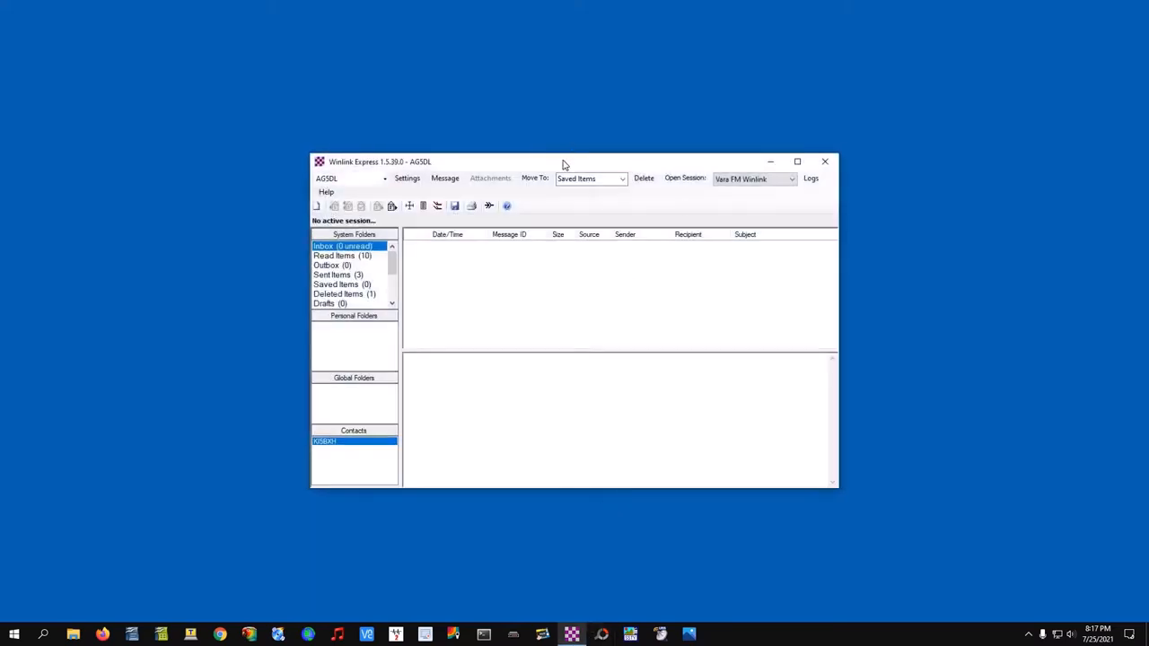
drag(564, 164, 823, 51)
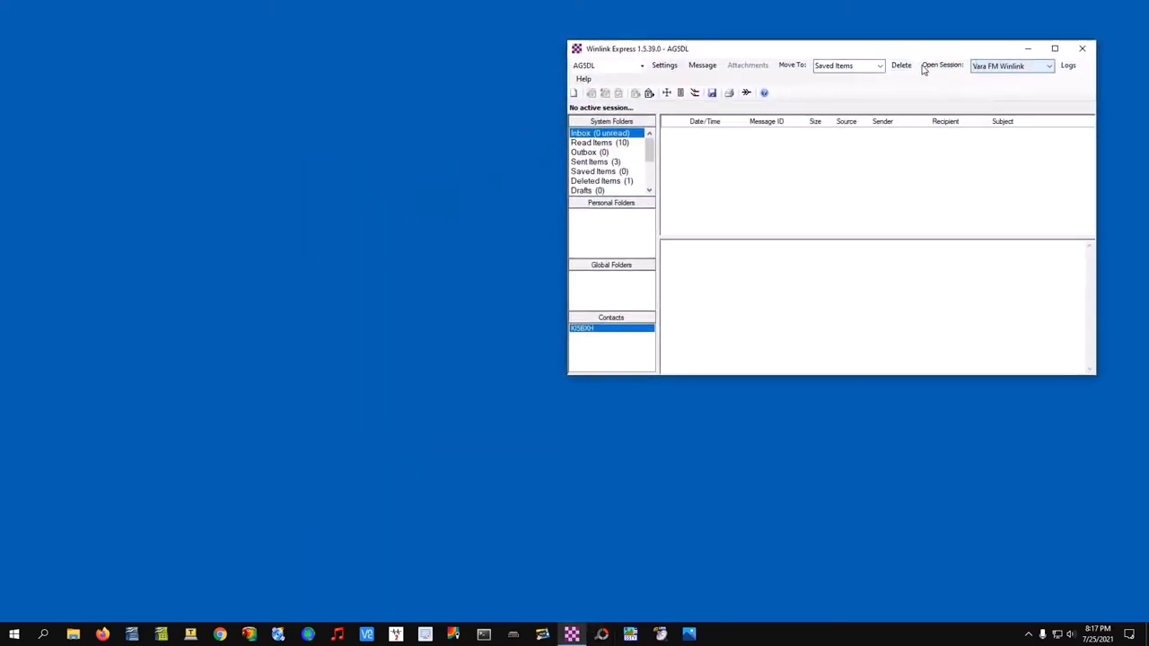
click(1047, 67)
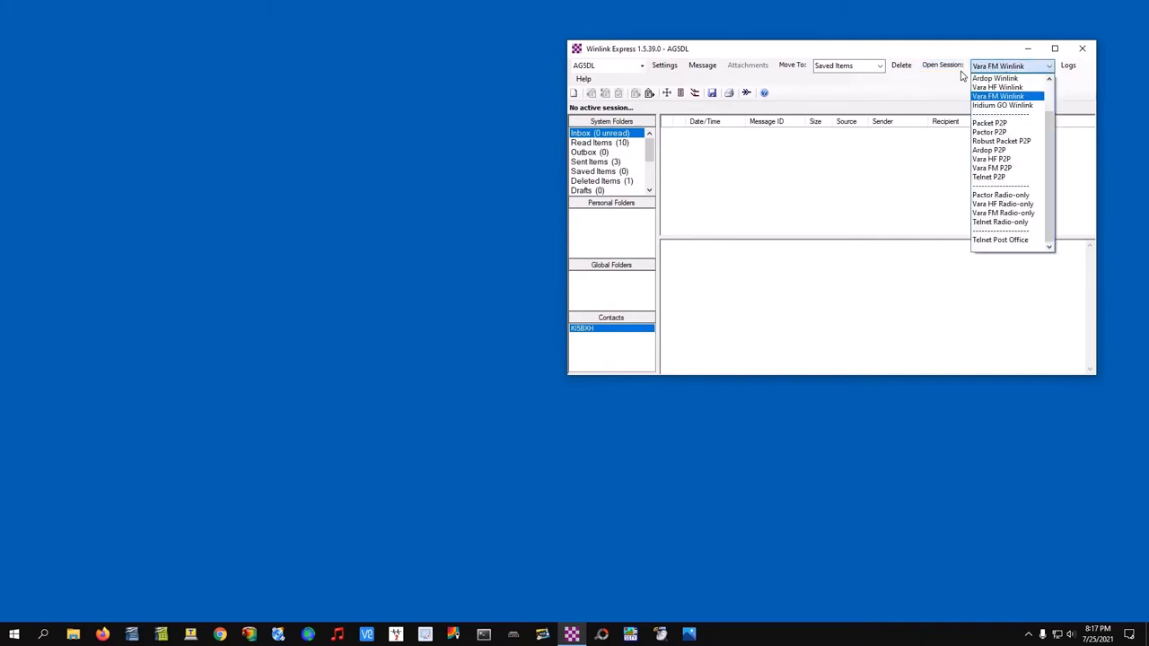
scroll(1032, 153, up, 3)
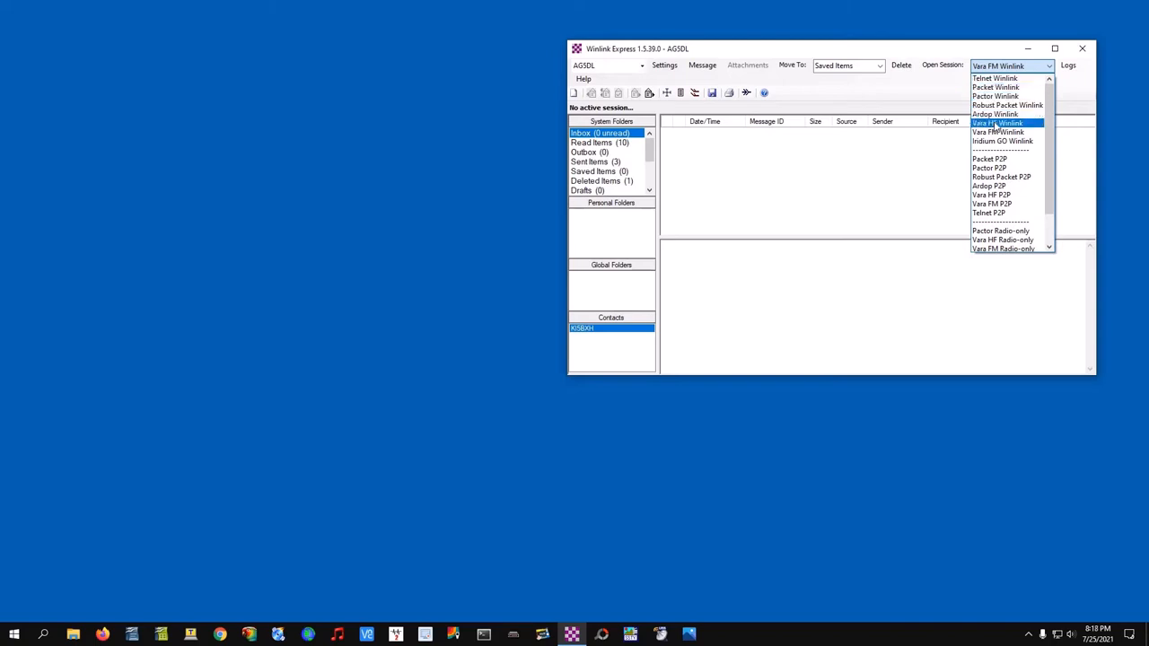
click(996, 123)
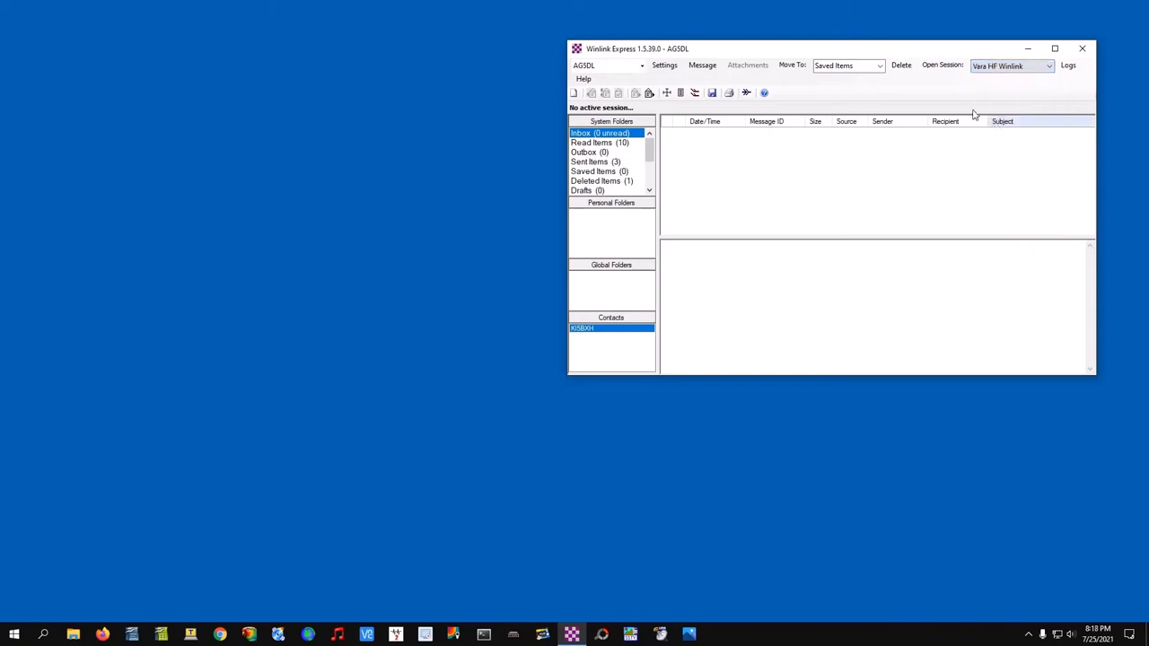
click(939, 66)
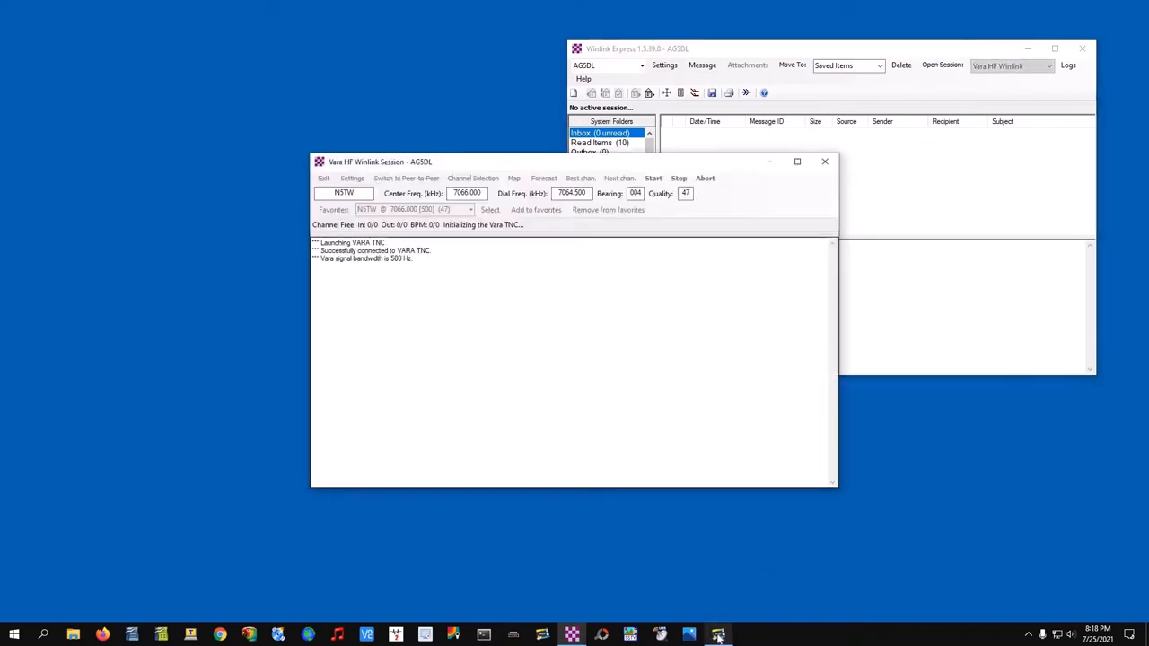
Bring the VARA HF modem window forward and move the Winlink session window clear of it.
mouse_move(718, 636)
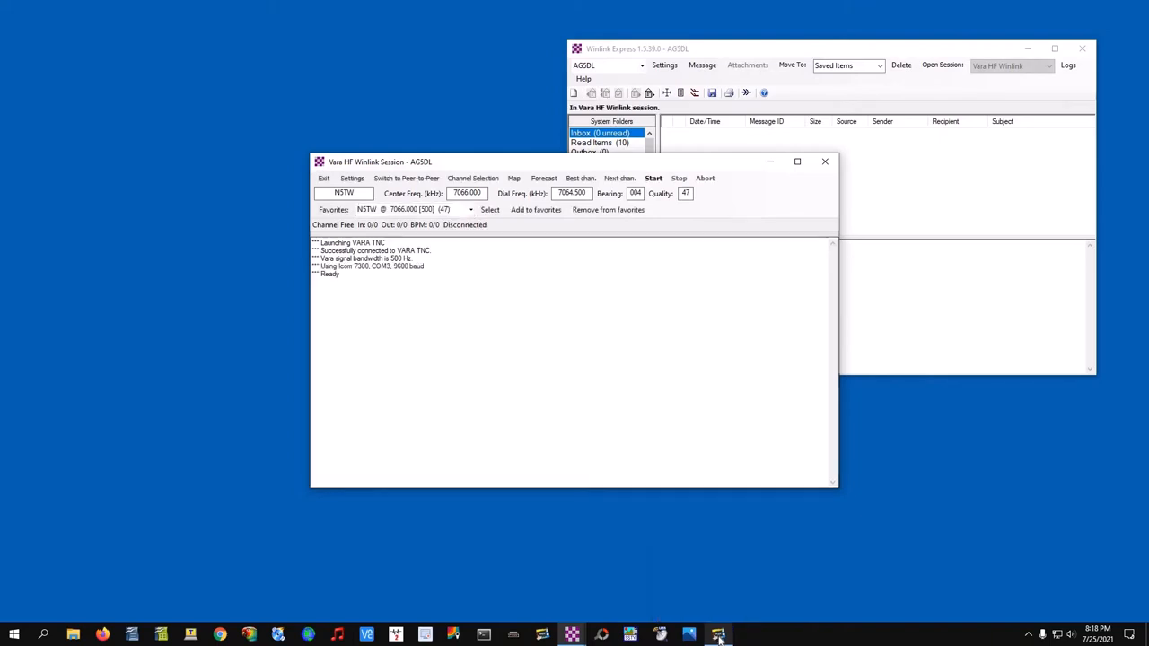
click(718, 635)
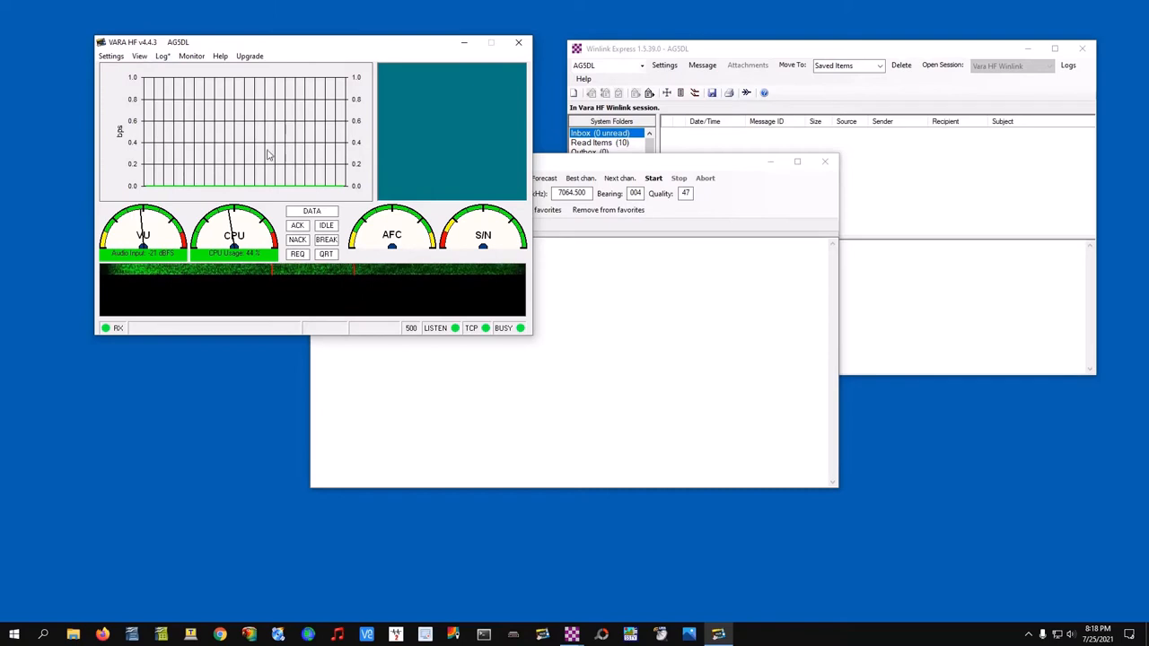
drag(577, 161, 833, 255)
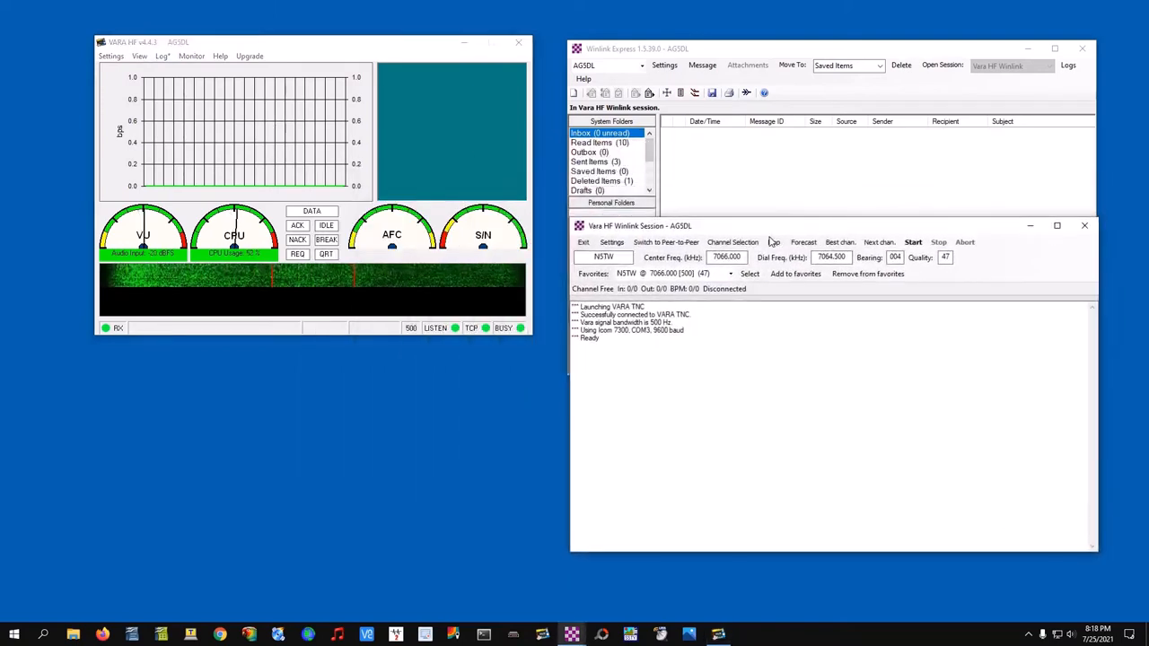
Review the session's Vara TNC setup, including the command port, session bandwidth and modem location, and close it without changes.
click(611, 242)
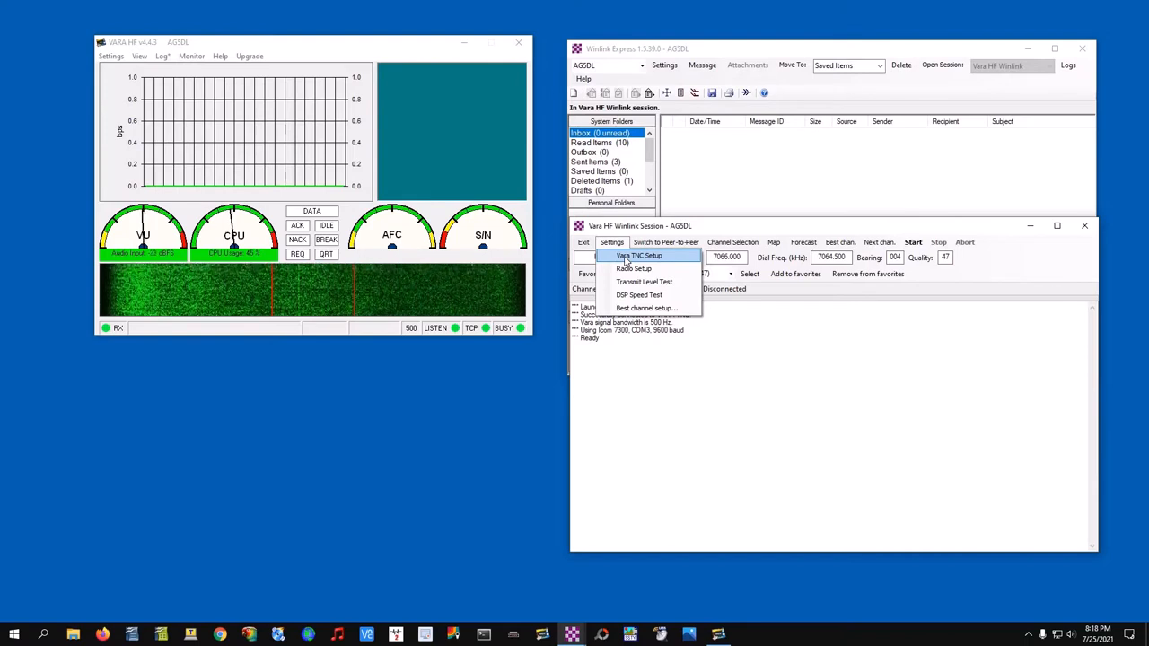
click(625, 258)
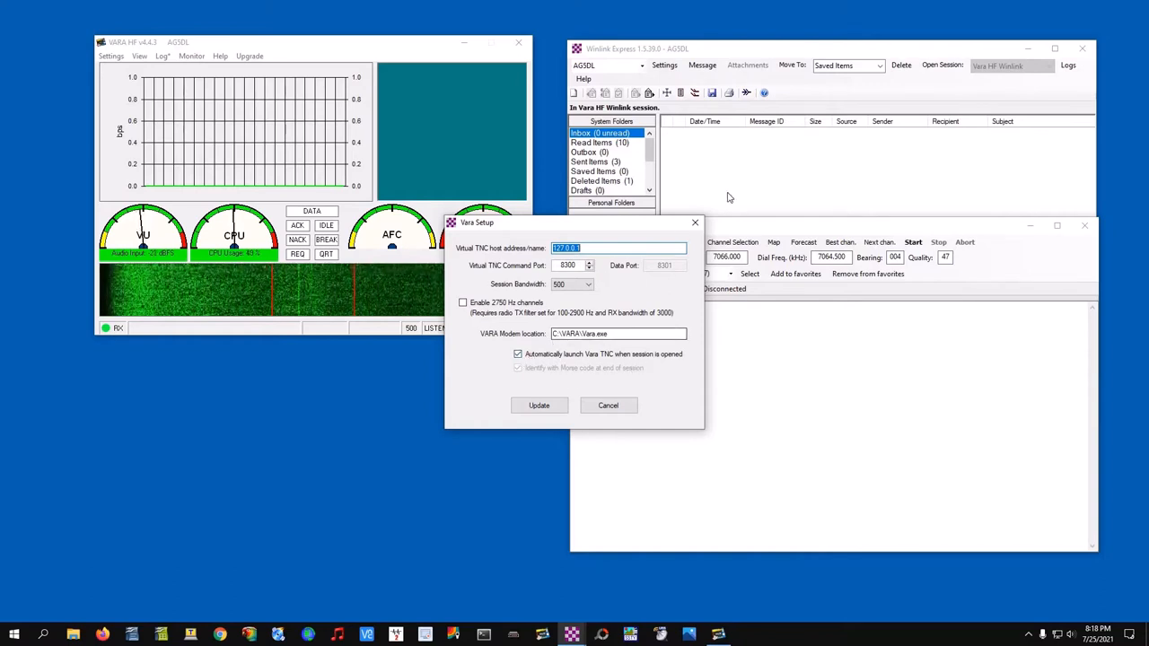
click(694, 221)
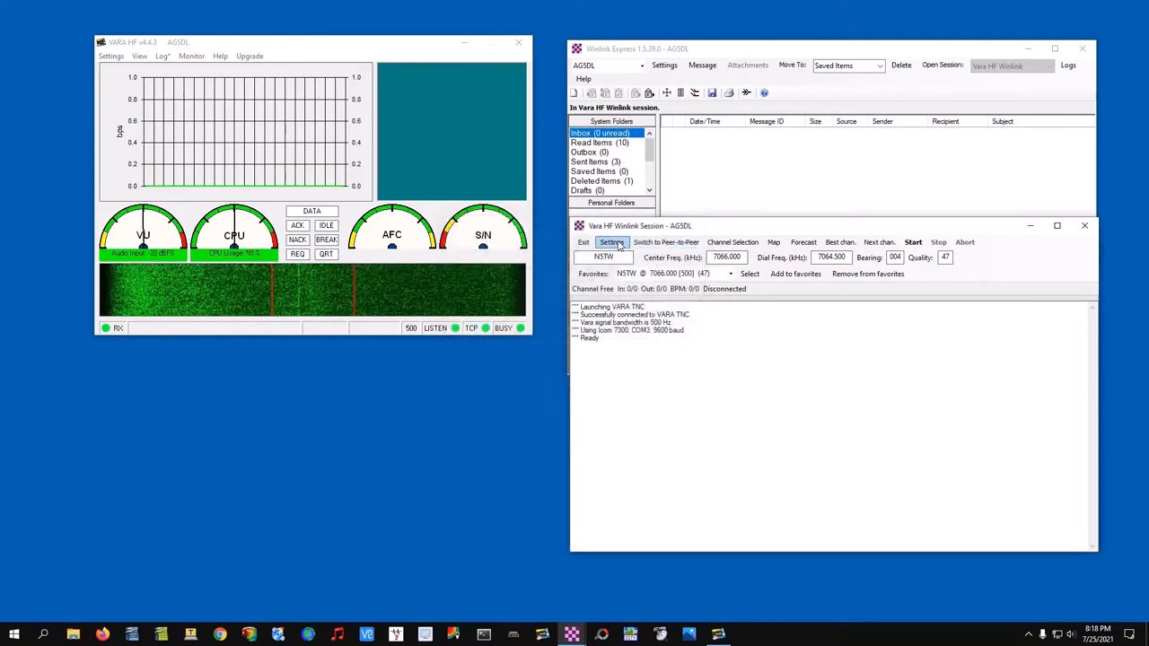
Review the session's radio setup, including the available radio models, control port and PTT port, and close it without changes.
click(613, 243)
click(633, 270)
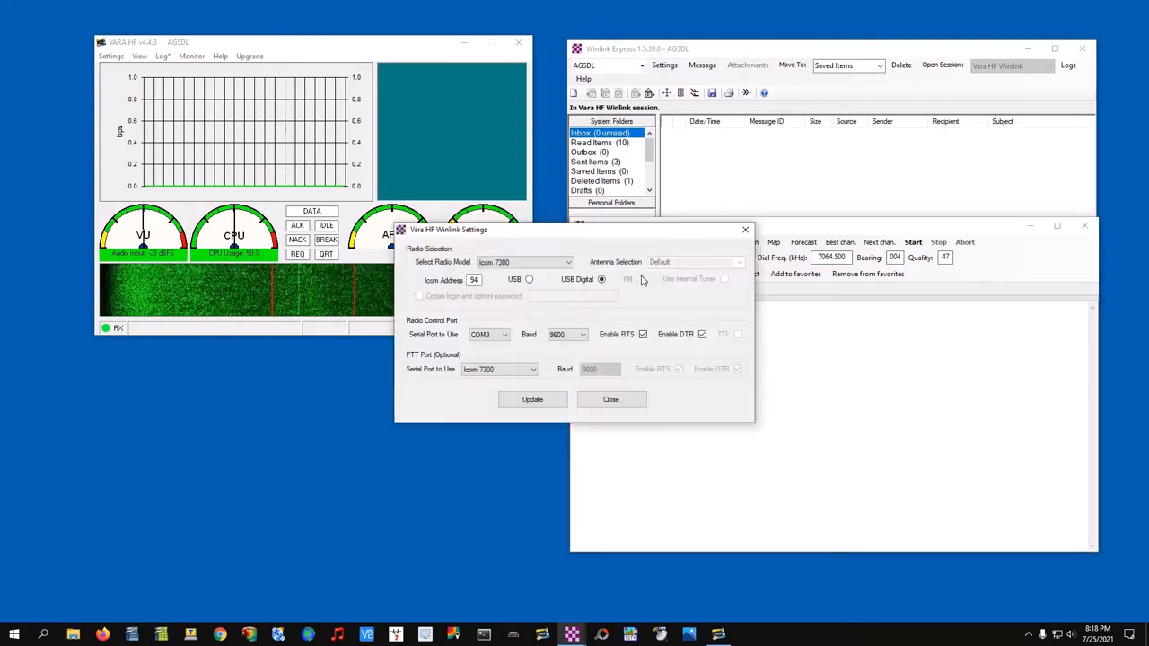
drag(590, 237, 867, 177)
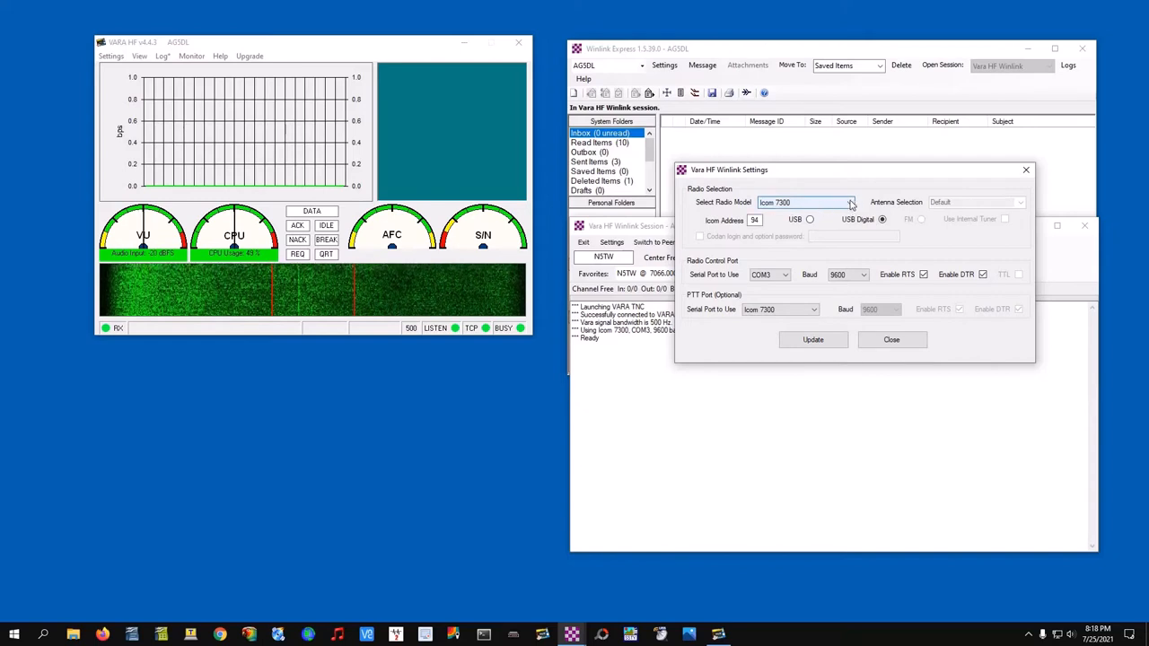
click(850, 203)
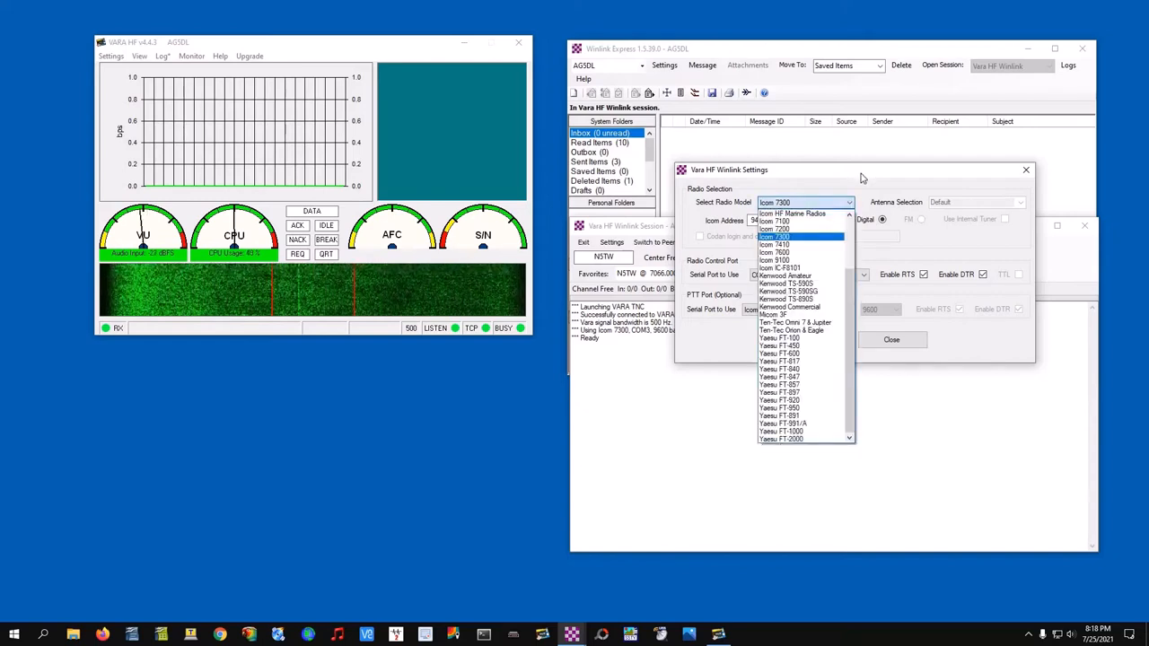
click(861, 178)
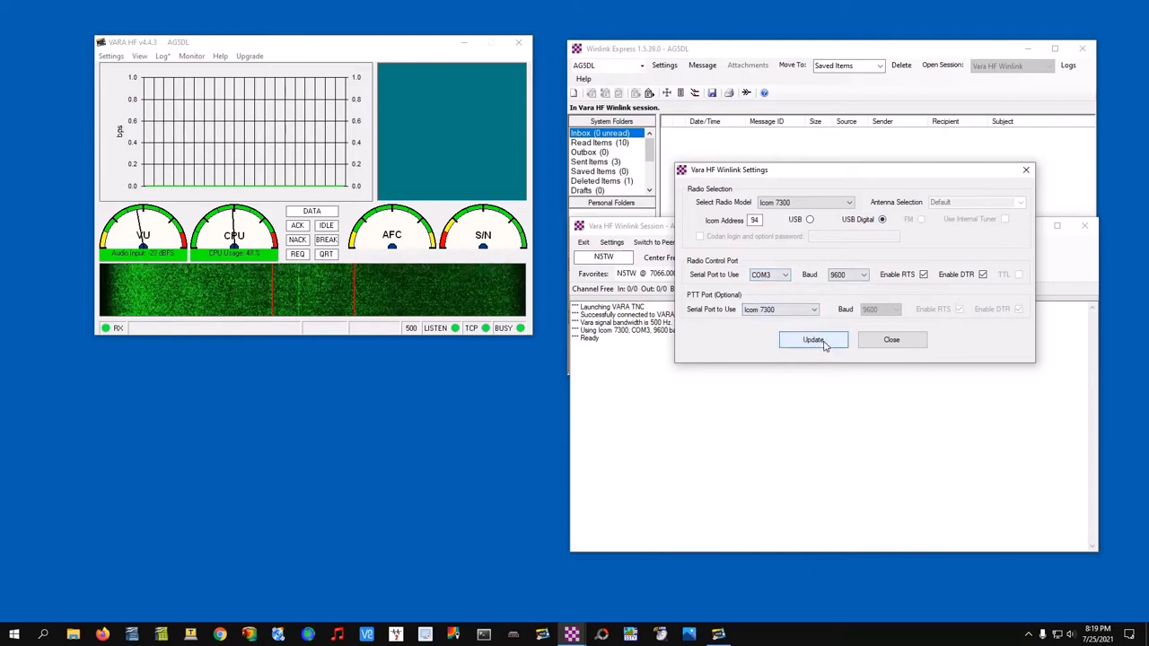
click(1026, 174)
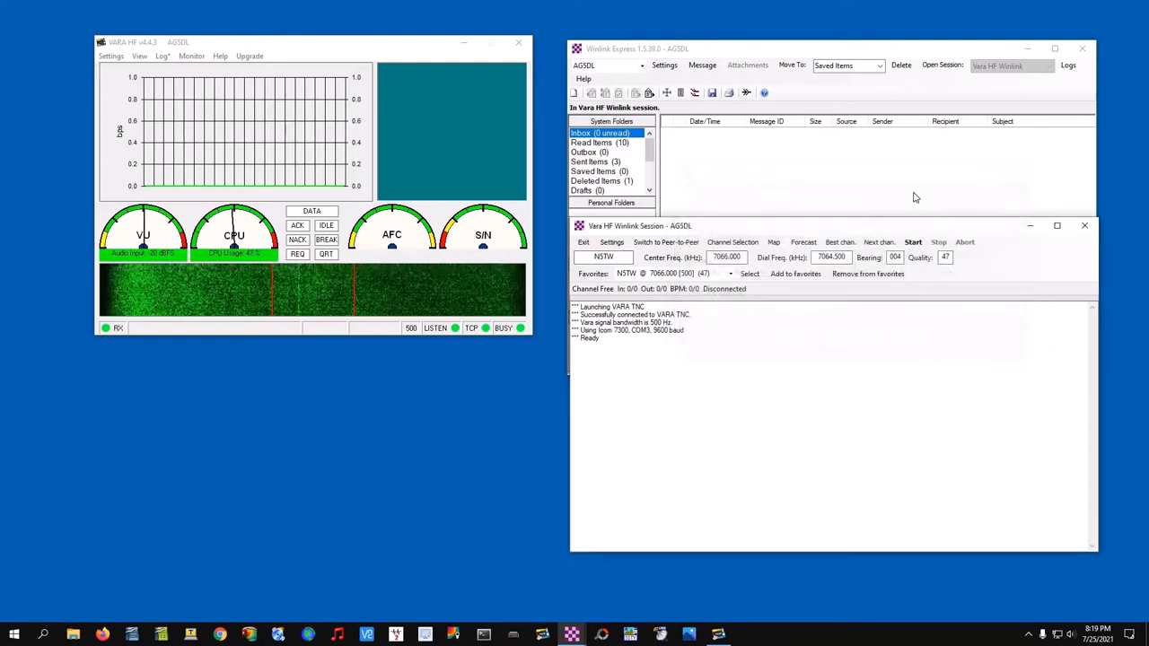
click(616, 244)
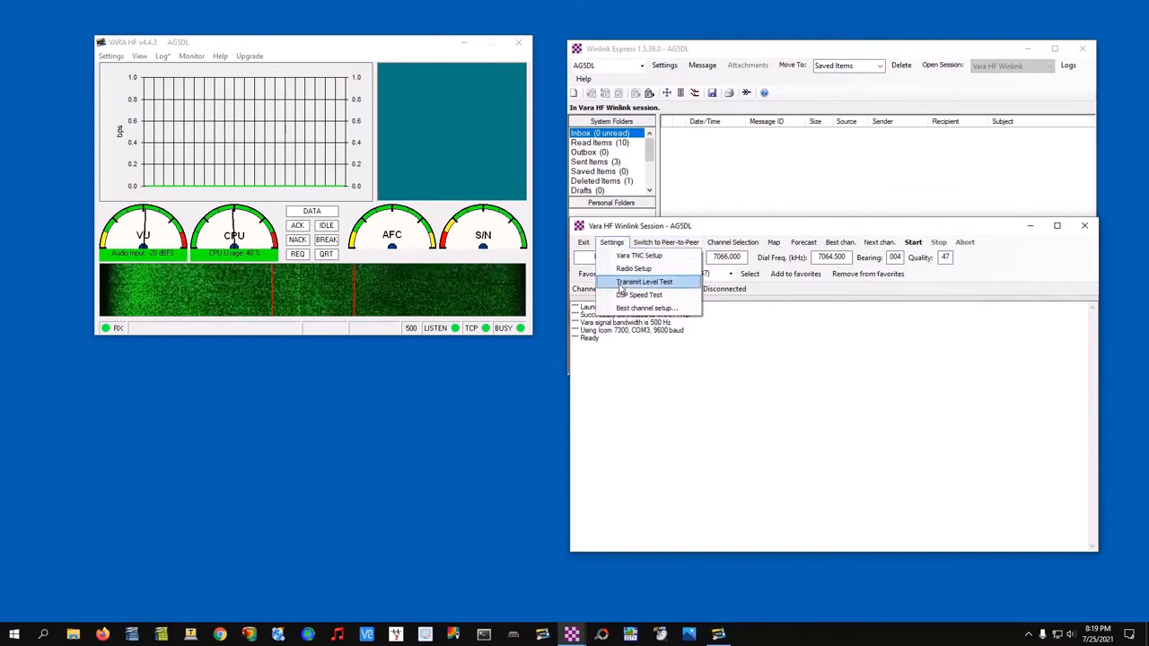
click(621, 284)
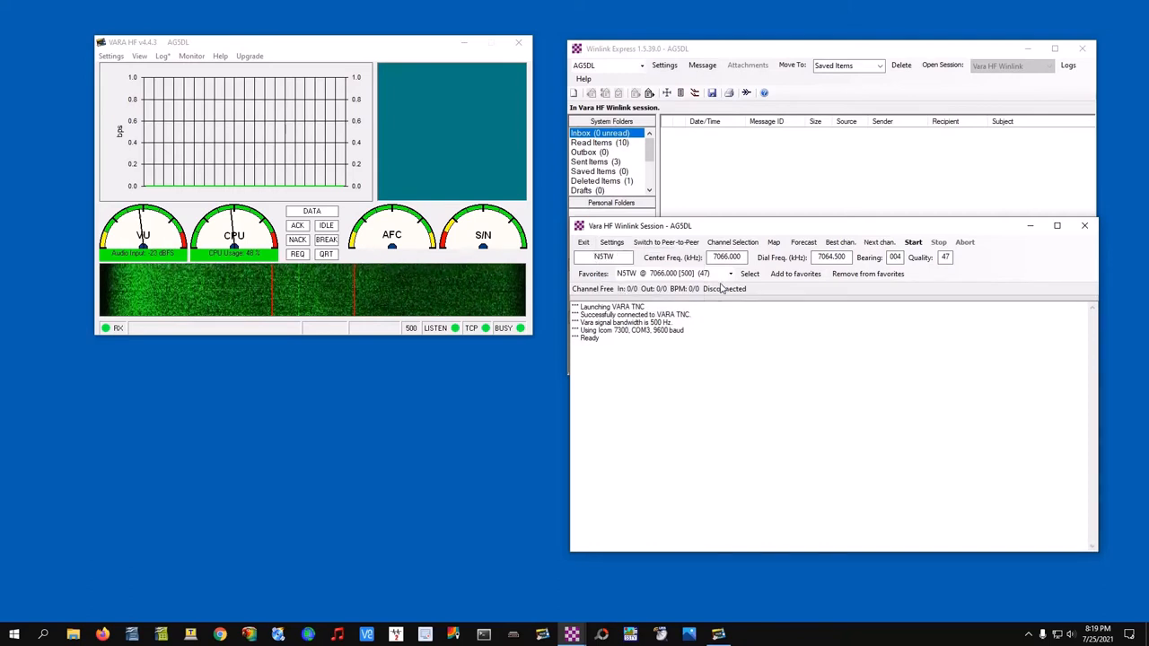
click(602, 247)
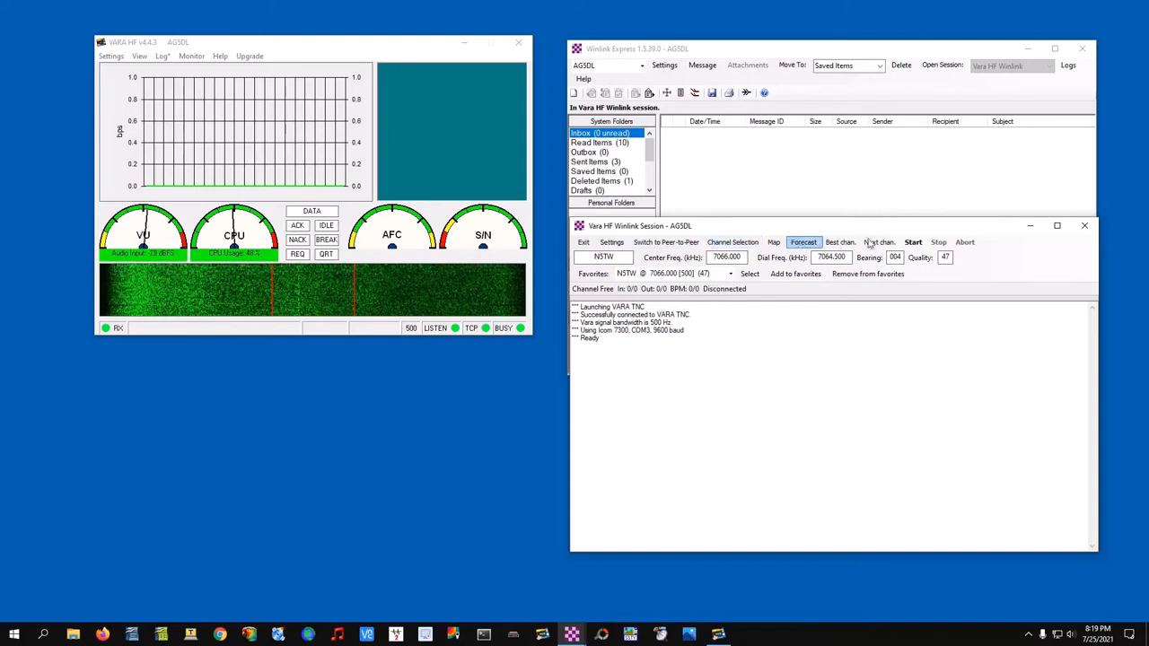
Open the HF Channel Selector and check the 3591.000, 7063.500, 10143.000 and 7102.000 kHz channels in turn for activity.
click(732, 242)
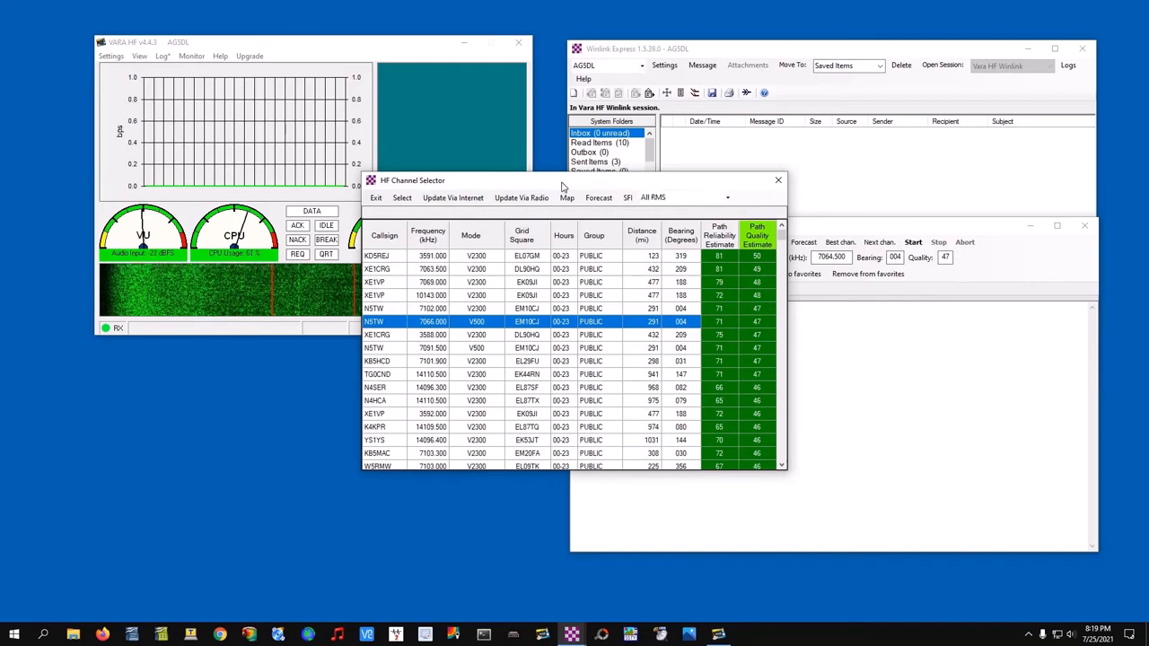
drag(589, 184, 814, 154)
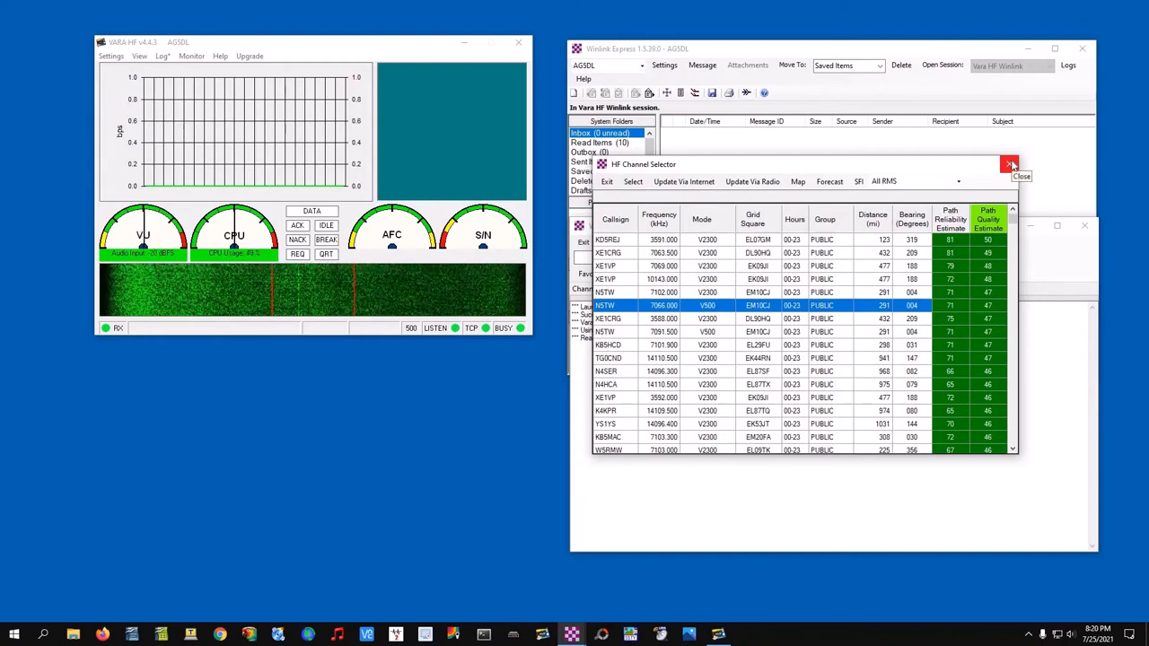
click(656, 240)
click(662, 254)
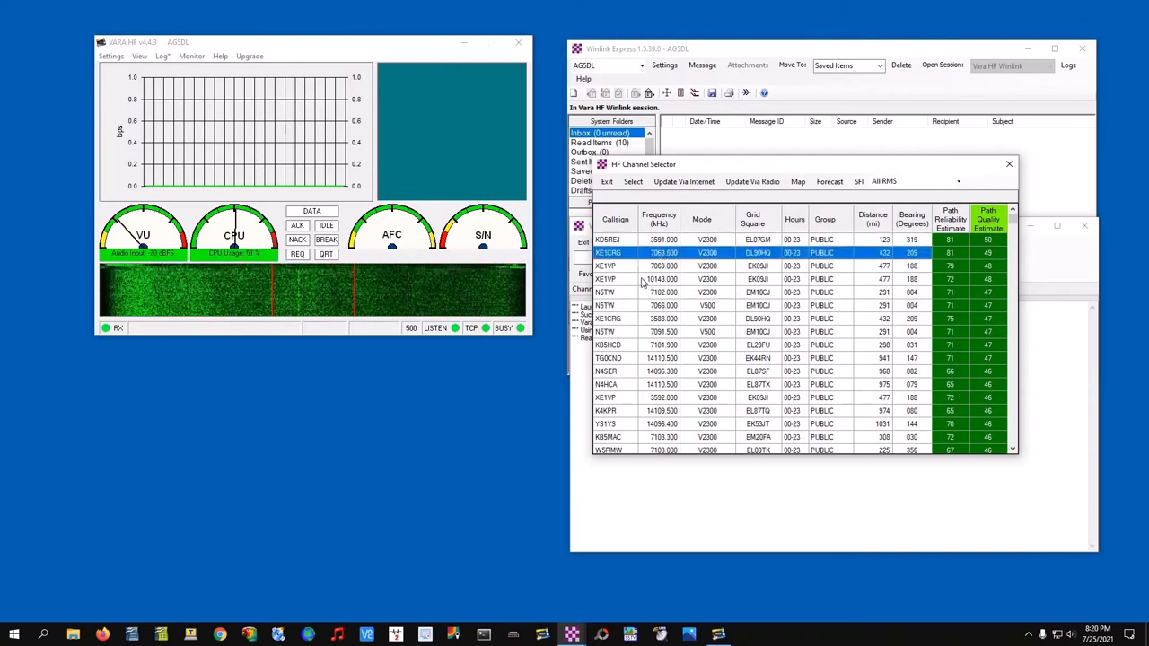
click(661, 281)
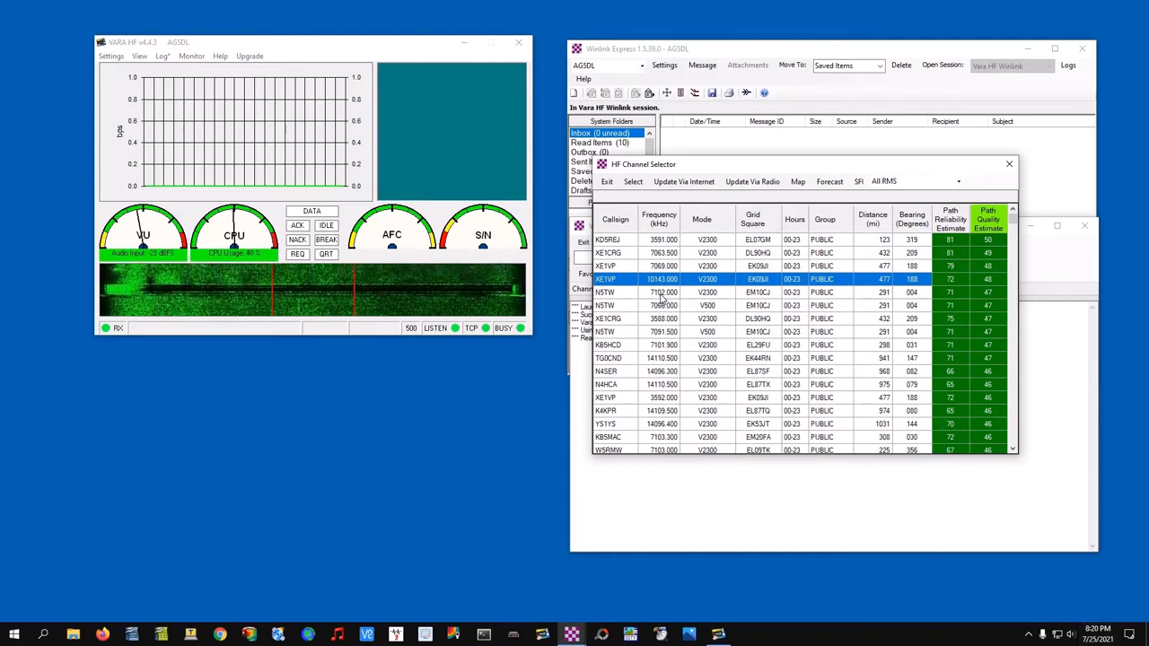
click(661, 294)
drag(737, 165, 793, 188)
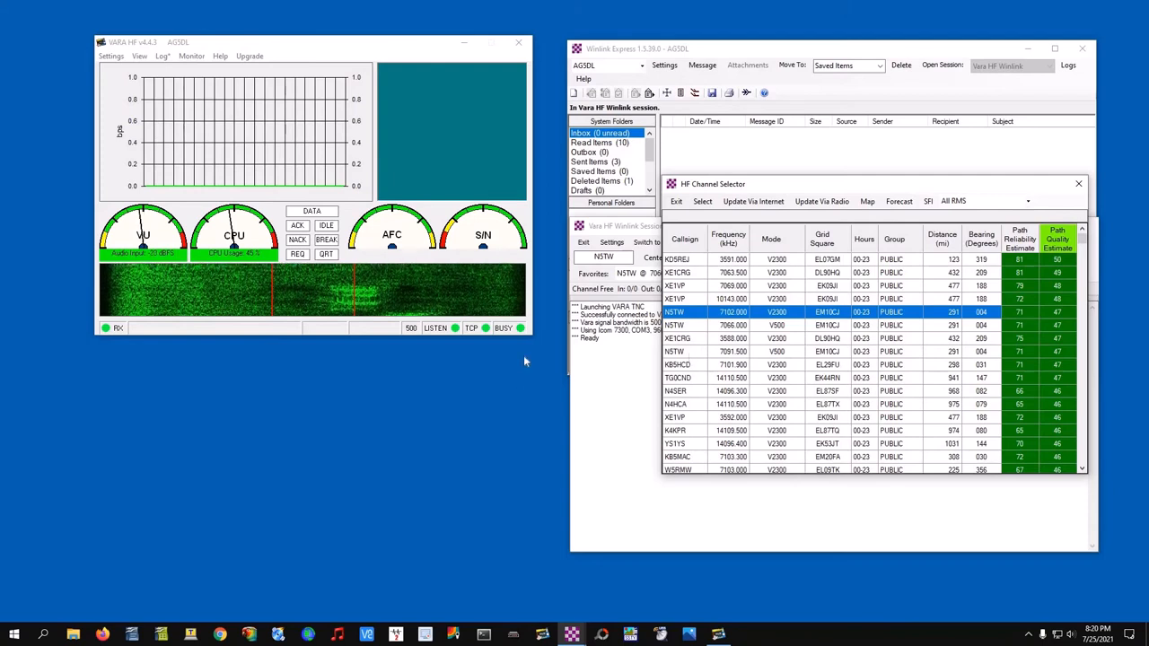
Check the 3588.000, 7101.900, 14110.500, 14096.300, 3592.000 and 14109.500 kHz channels in turn for activity on the VARA waterfall.
click(727, 340)
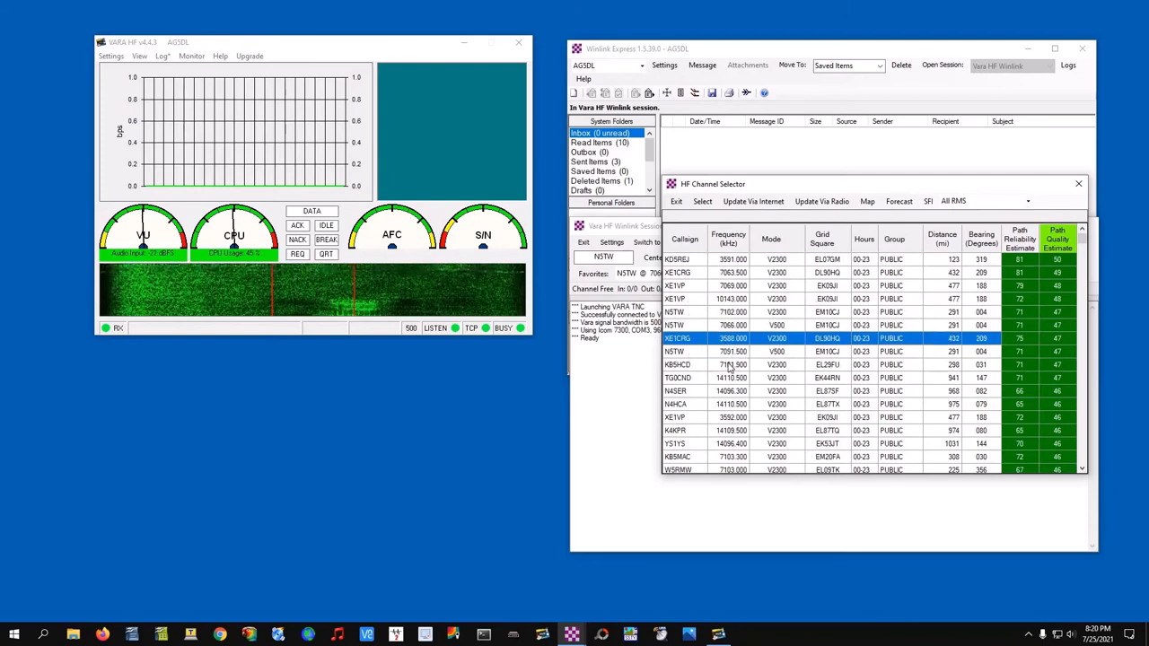
click(734, 367)
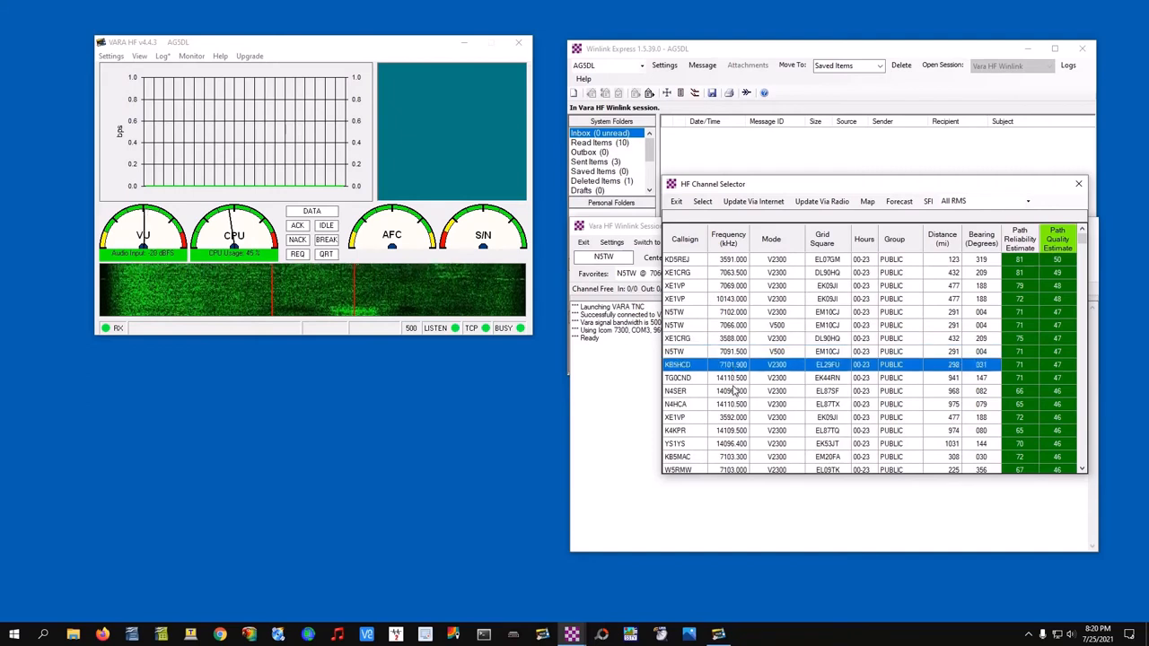
click(735, 378)
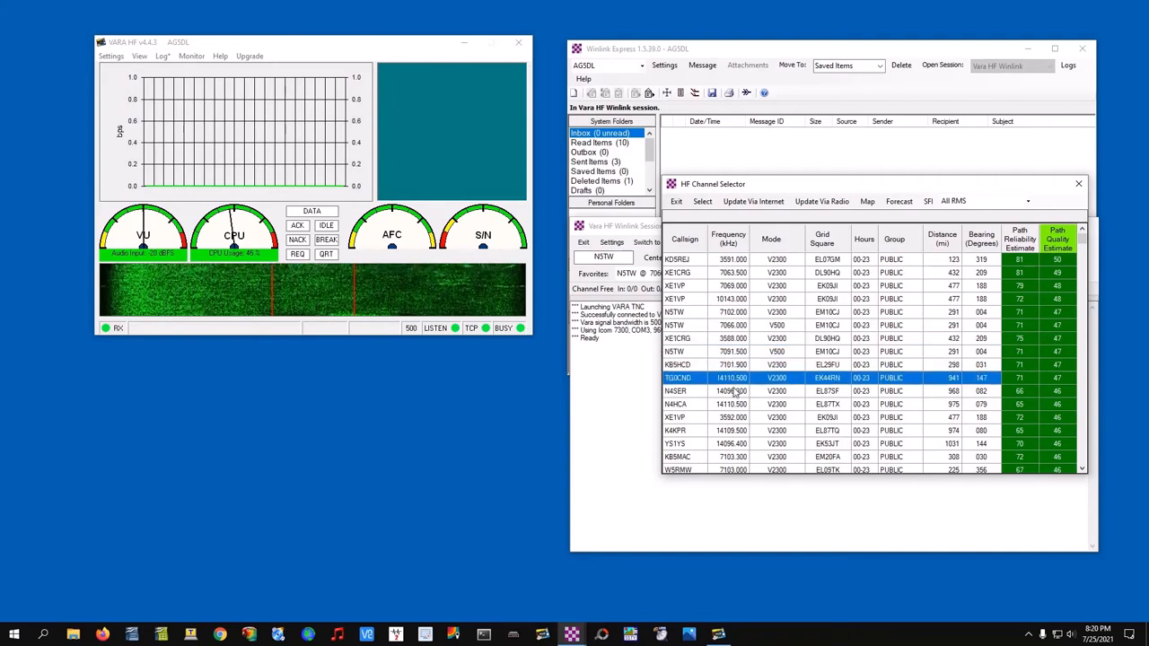
click(734, 391)
click(738, 405)
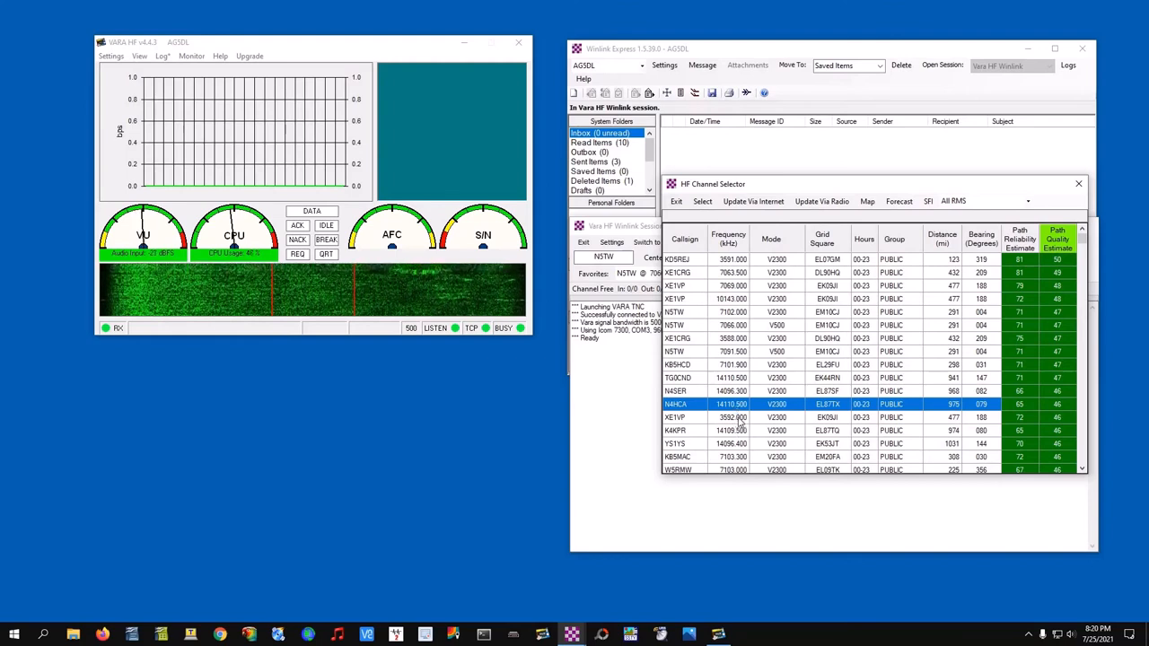
click(739, 418)
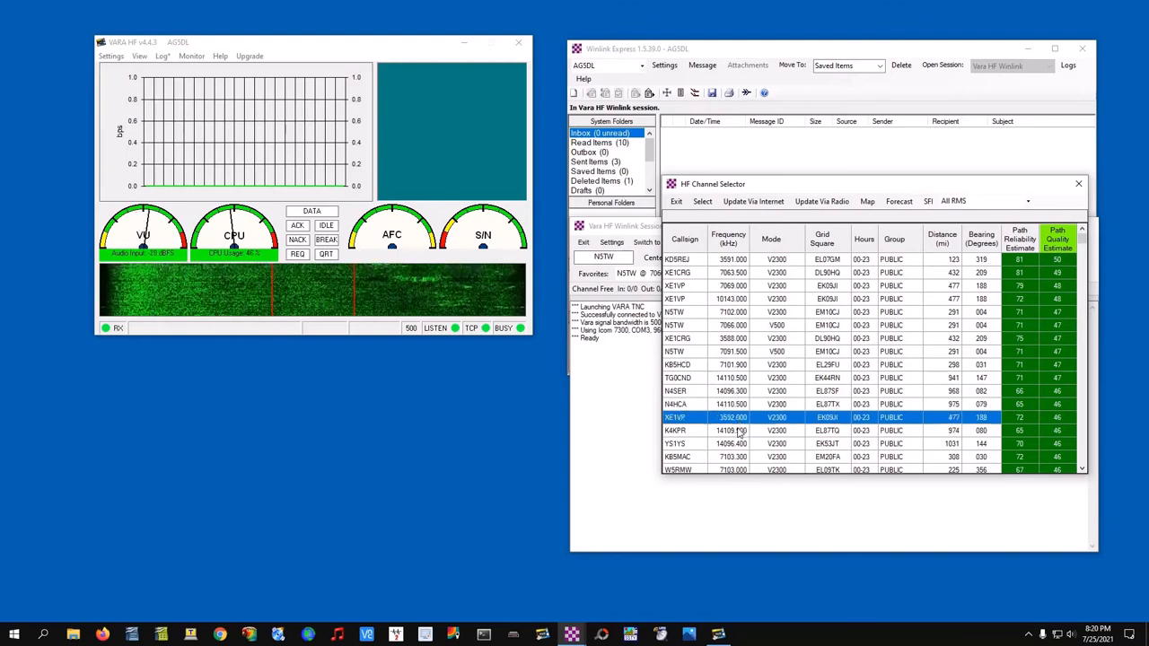
click(740, 431)
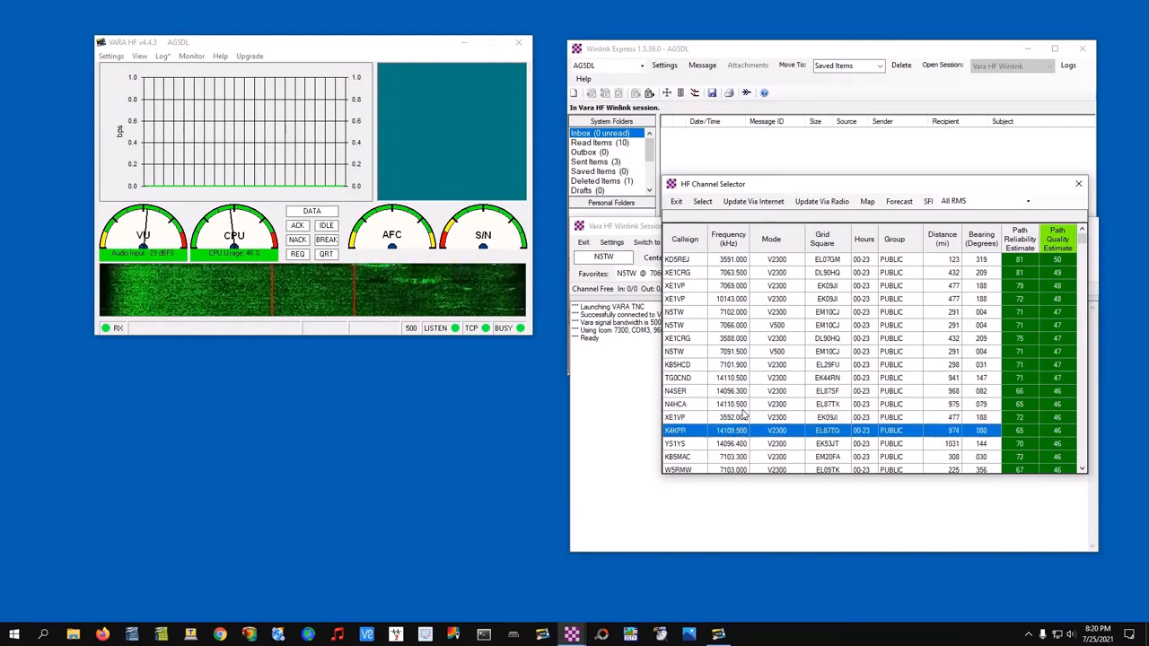
Choose the 7066.000 kHz V500 channel for the Vara HF session and start the connection to its station.
click(740, 325)
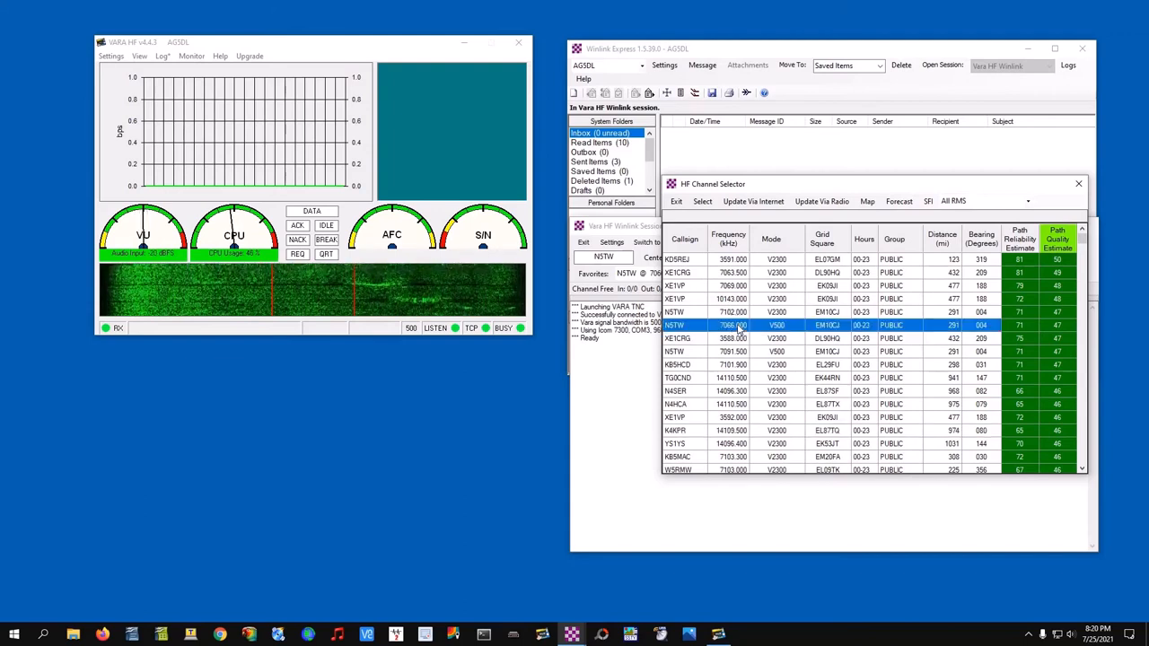
double_click(736, 326)
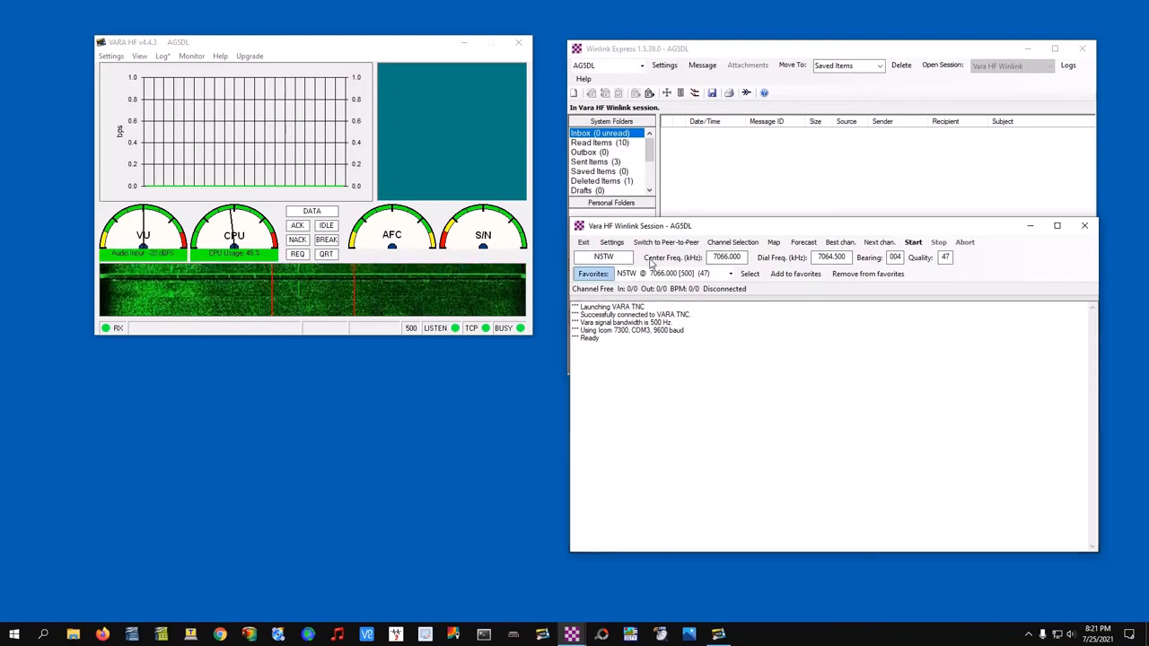
click(914, 243)
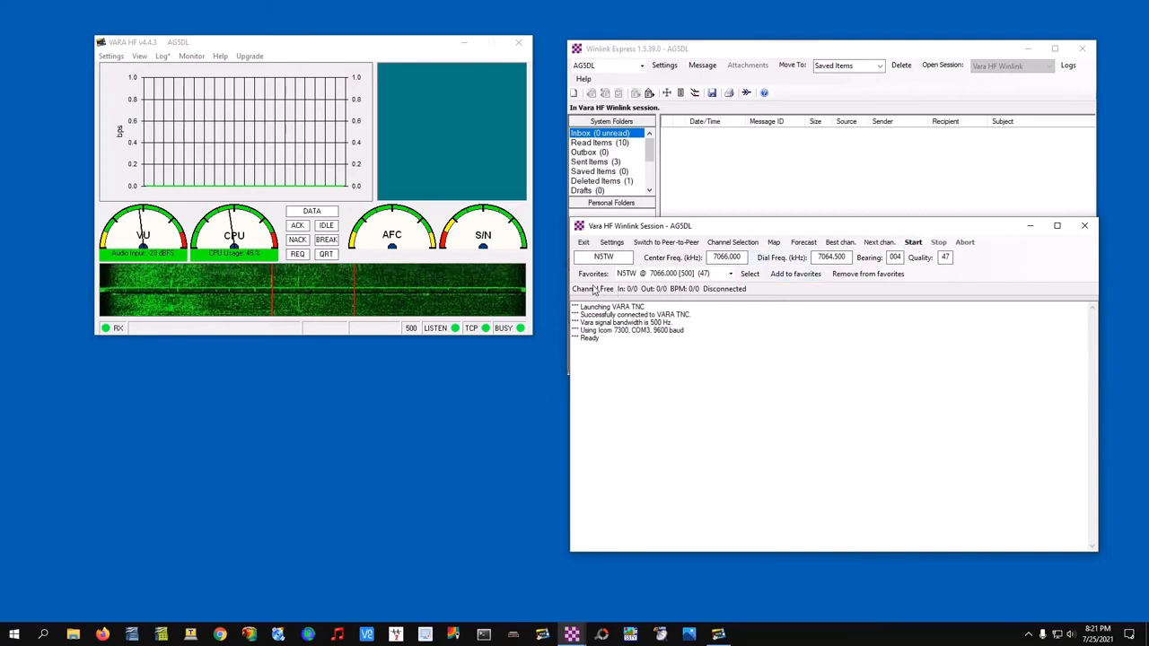
click(912, 243)
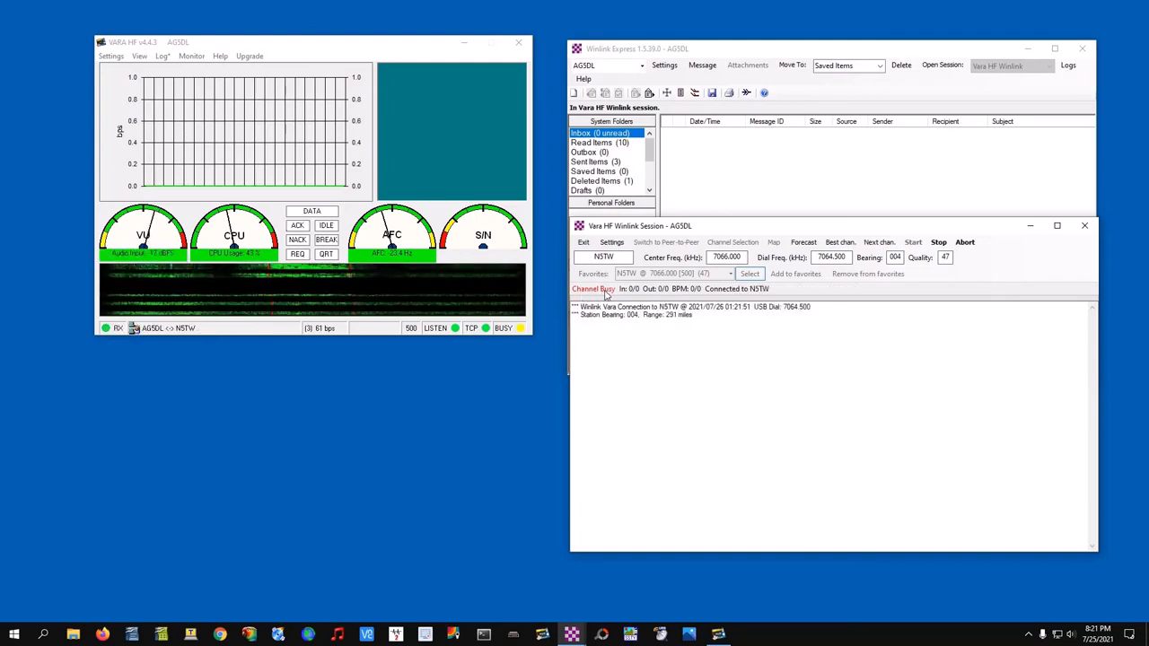
Dismiss the VARA free trial restriction notice by choosing to continue evaluating.
drag(531, 207, 272, 170)
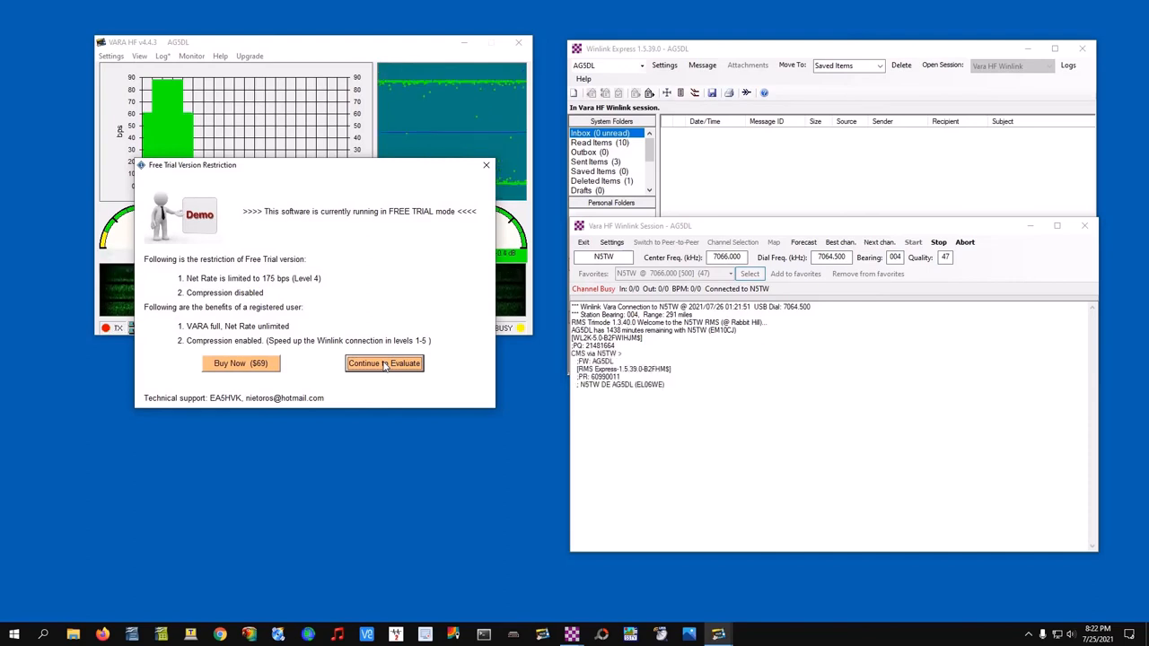
click(384, 363)
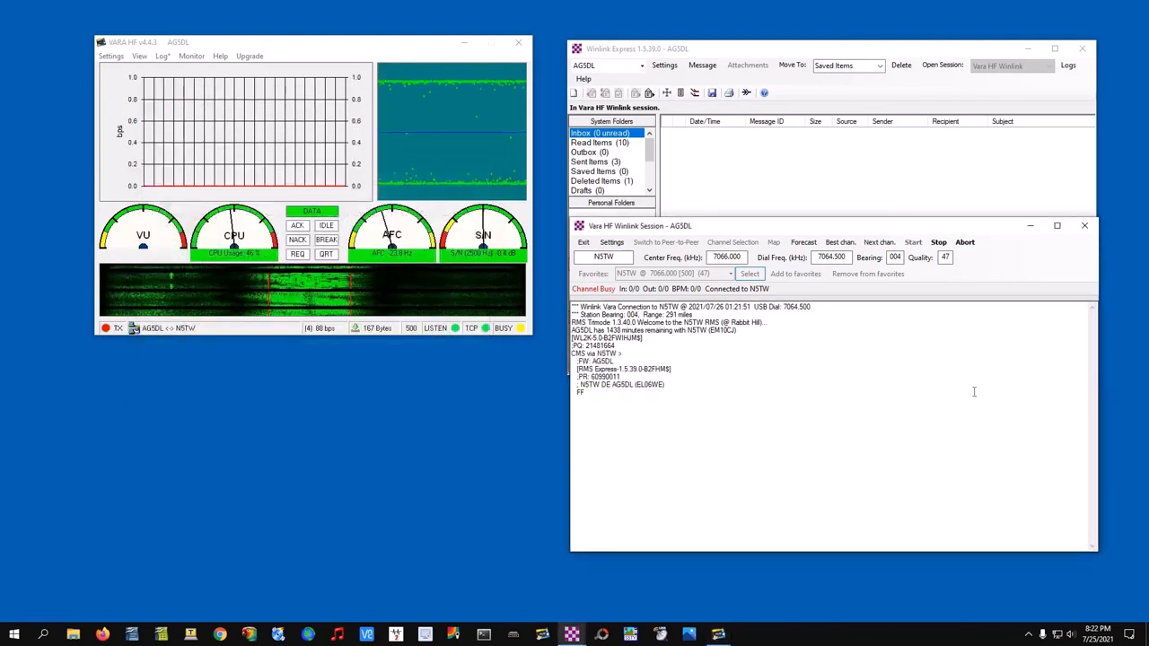